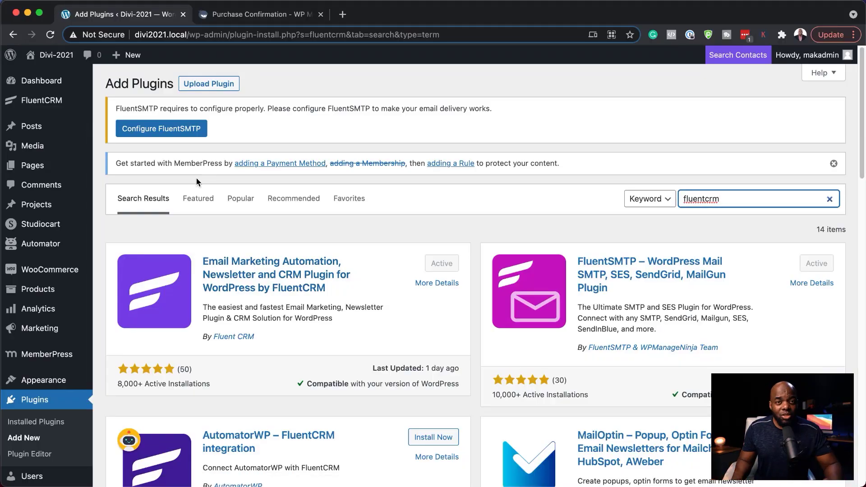
Download fluentcampaign-pro-2.0.4.zip from the purchase confirmation's Products list, then return to Add Plugins
{"action": "left_click", "coordinate": [242, 19]}
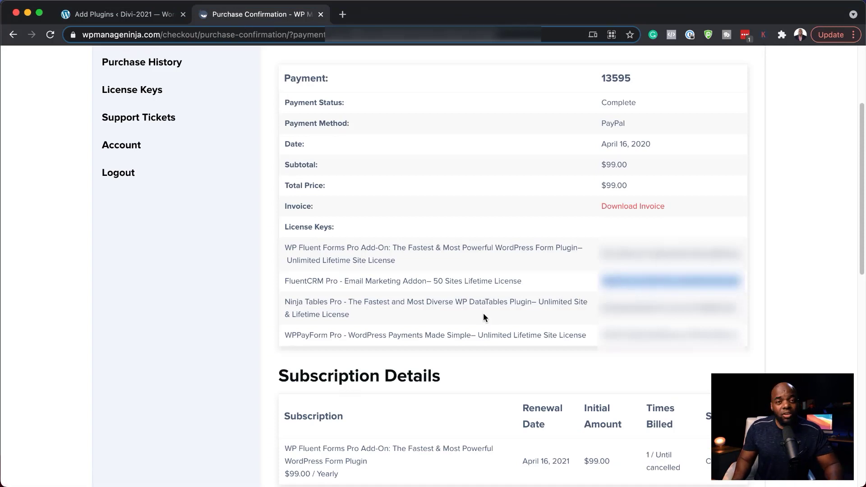
{"action": "scroll", "coordinate": [335, 300], "scroll_direction": "down", "scroll_amount": 7}
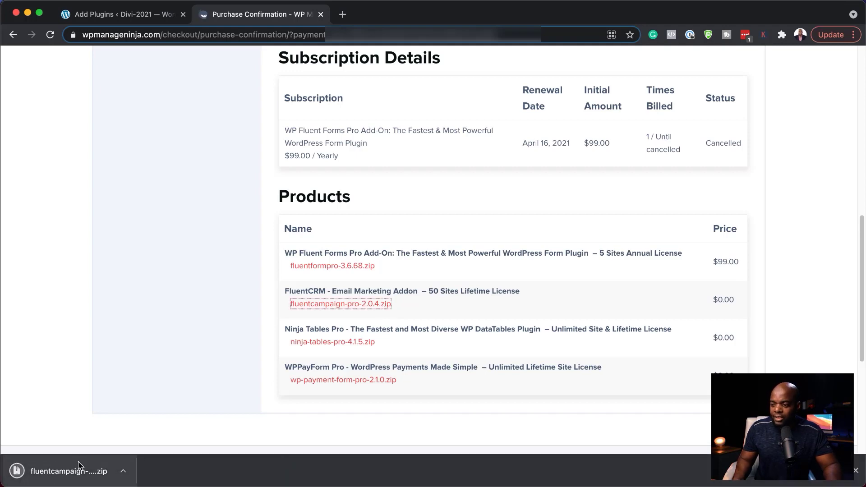
{"action": "left_click", "coordinate": [126, 15]}
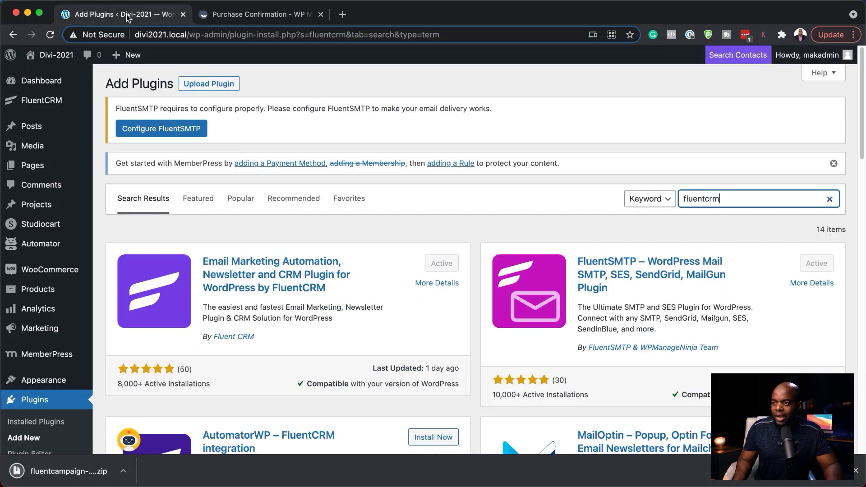
Upload the fluentcampaign-pro-2.0.4.zip file via Upload Plugin and install it
{"action": "left_click", "coordinate": [222, 86]}
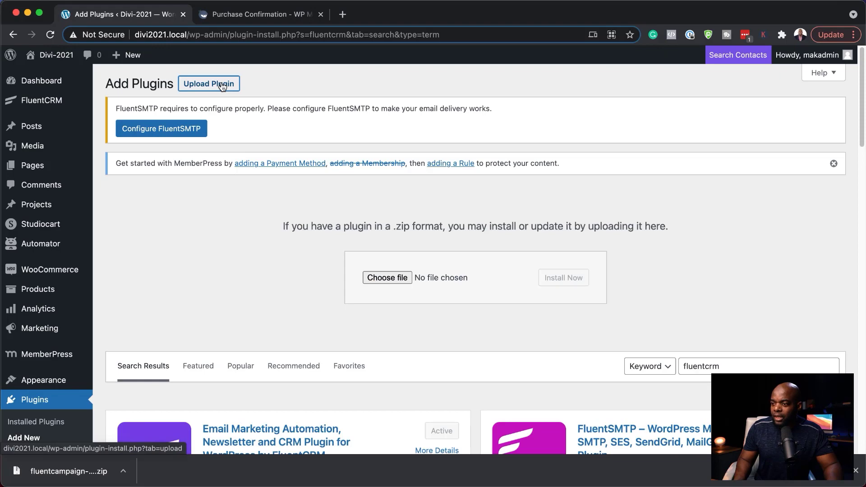
{"action": "left_click_drag", "start_coordinate": [68, 471], "coordinate": [466, 280]}
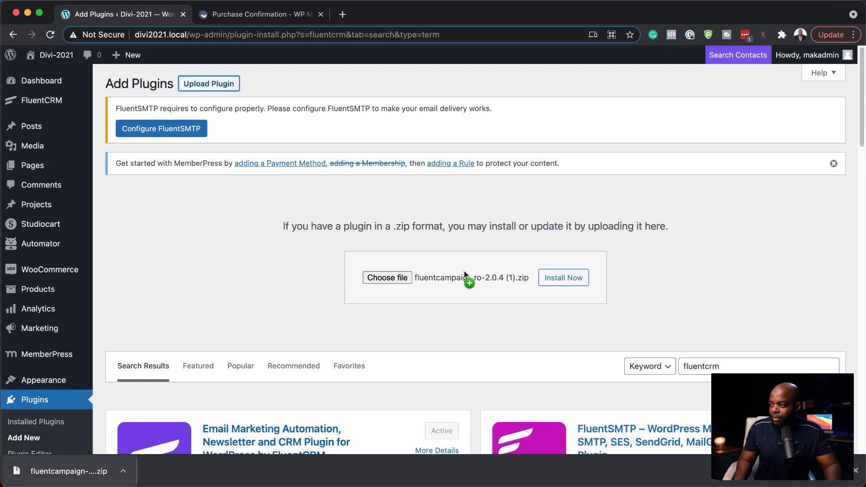
{"action": "left_click", "coordinate": [560, 279]}
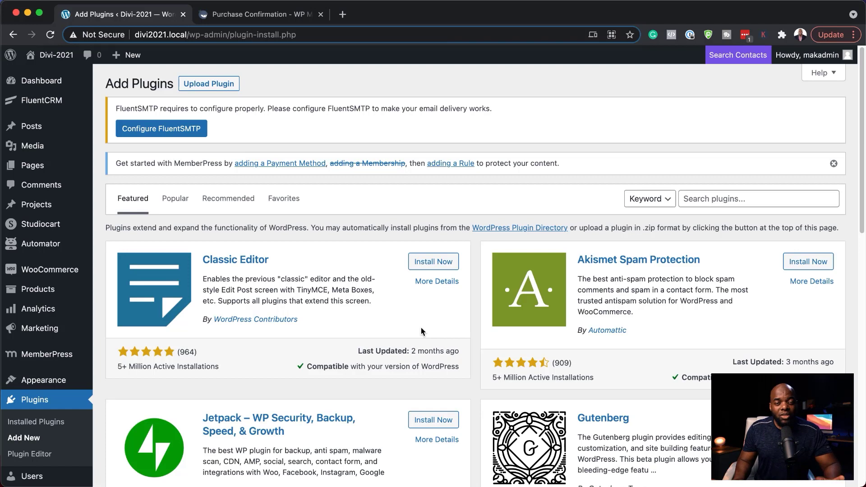
{"action": "mouse_move", "coordinate": [51, 111]}
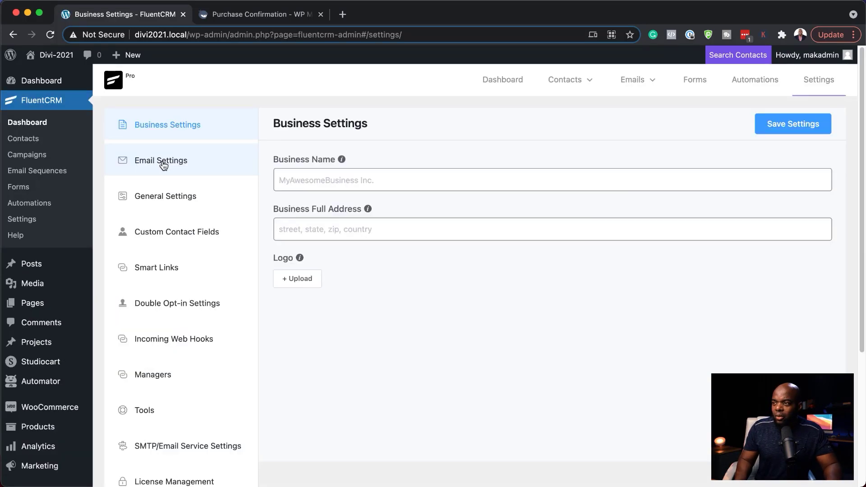
Enter a default From Name and From Email Address in Email Settings and save them
{"action": "left_click", "coordinate": [164, 165]}
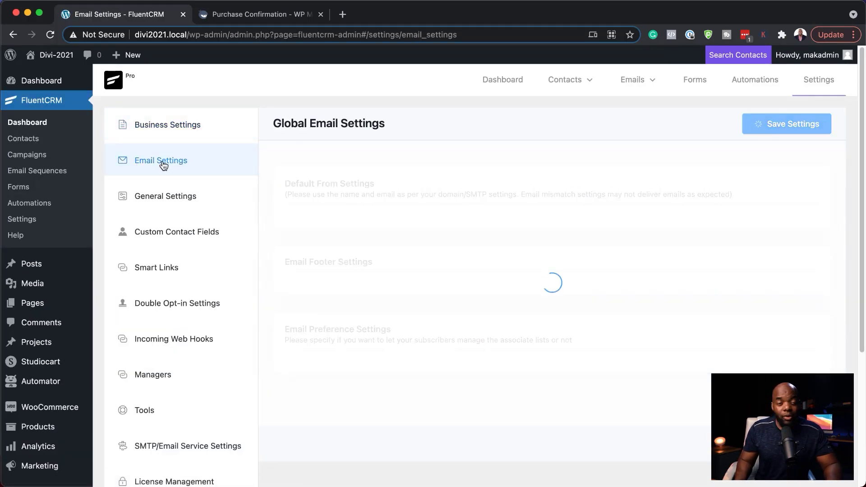
{"action": "left_click", "coordinate": [337, 241]}
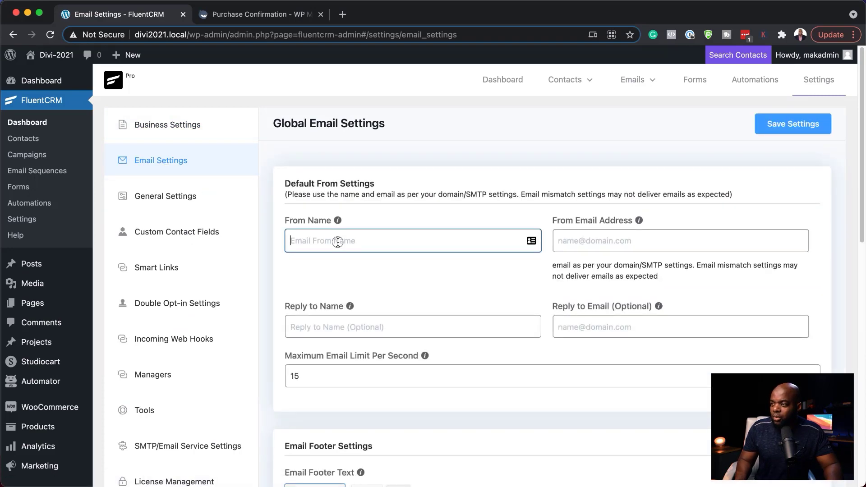
{"action": "type", "text": "Mak"}
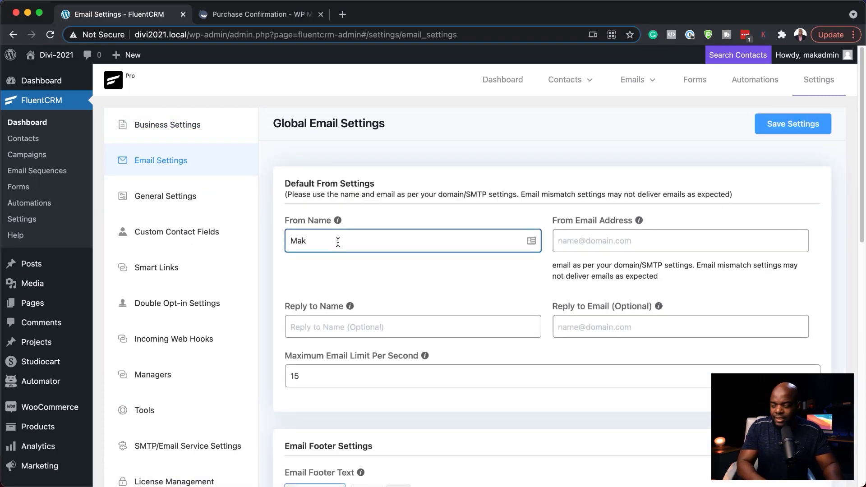
{"action": "left_click", "coordinate": [614, 238]}
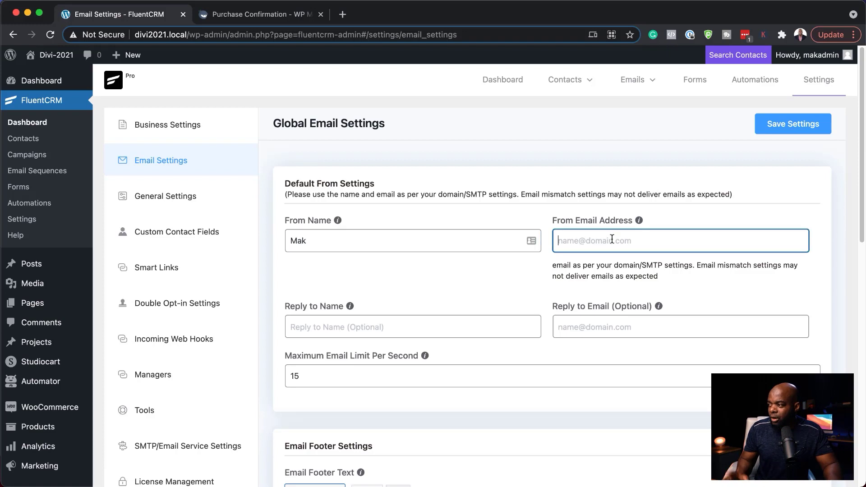
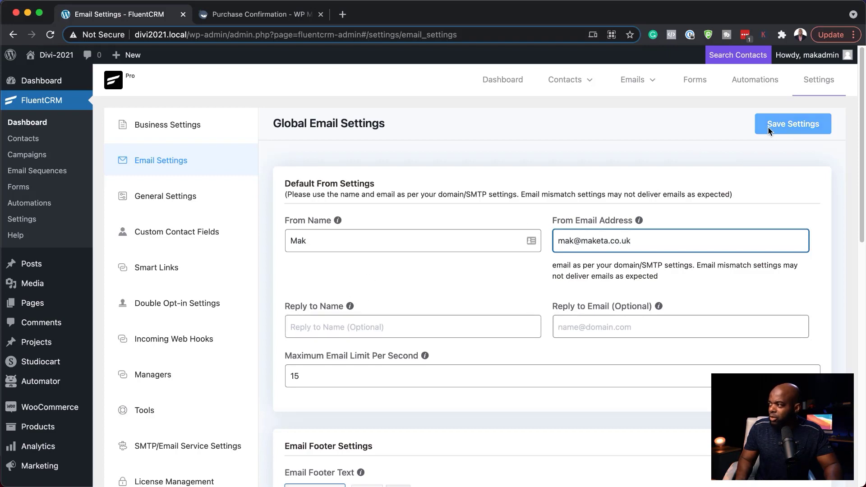
{"action": "left_click", "coordinate": [779, 128]}
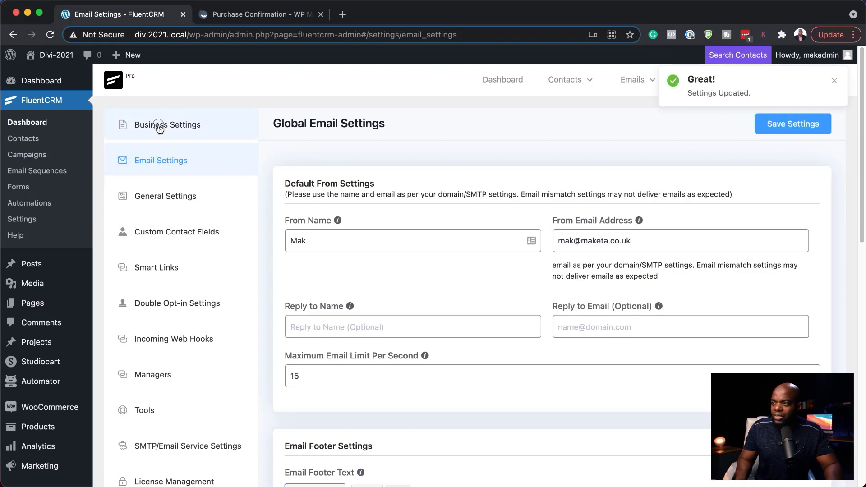
{"action": "left_click", "coordinate": [159, 128]}
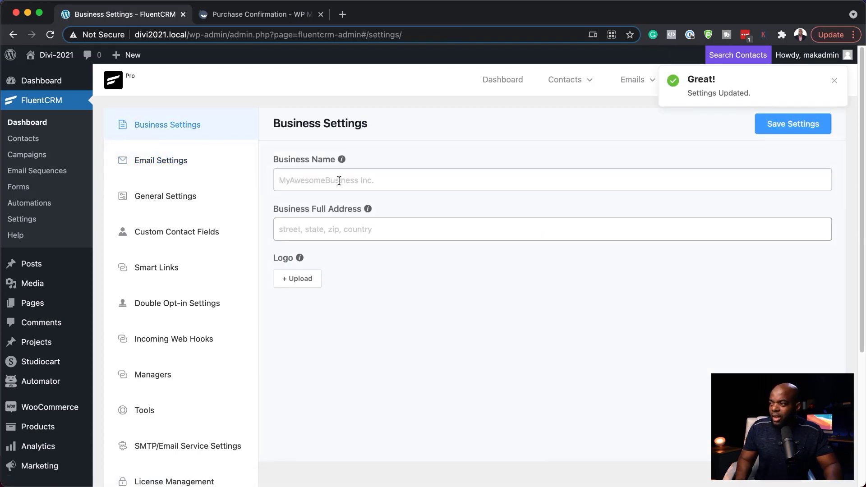
Save 'Funnels to income' as the Business Name and go to the FluentCRM Dashboard
{"action": "left_click", "coordinate": [336, 186]}
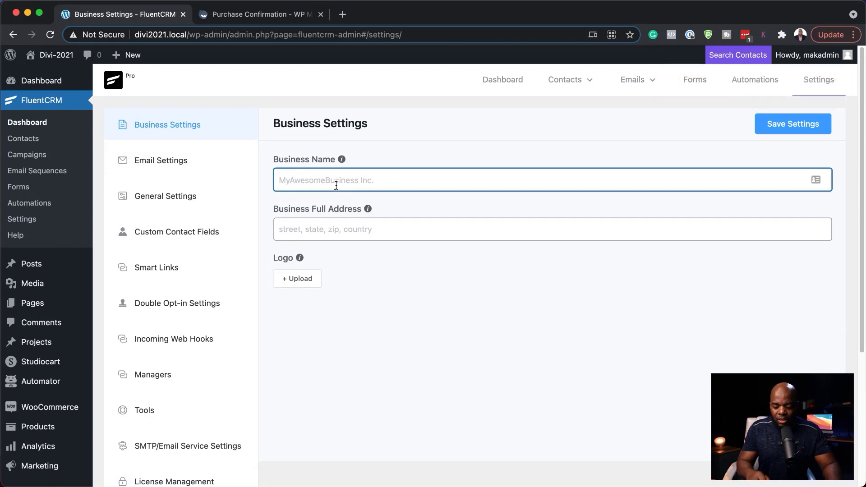
{"action": "type", "text": "Funnels to income"}
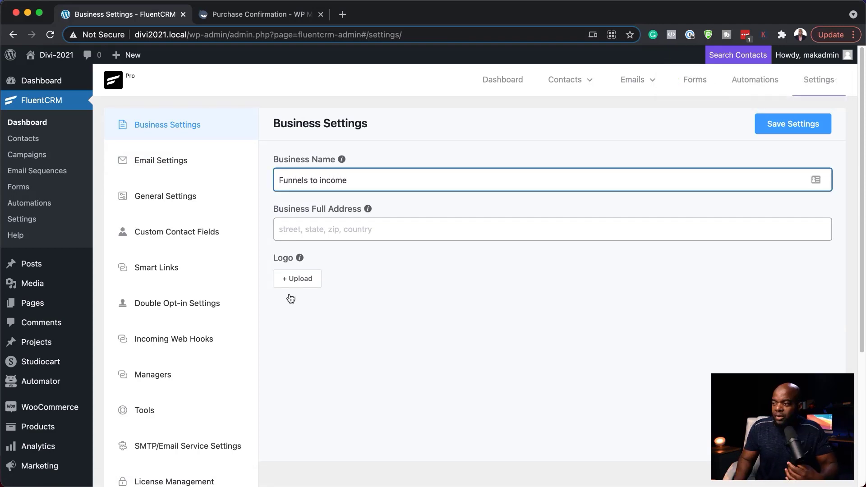
{"action": "mouse_move", "coordinate": [301, 241]}
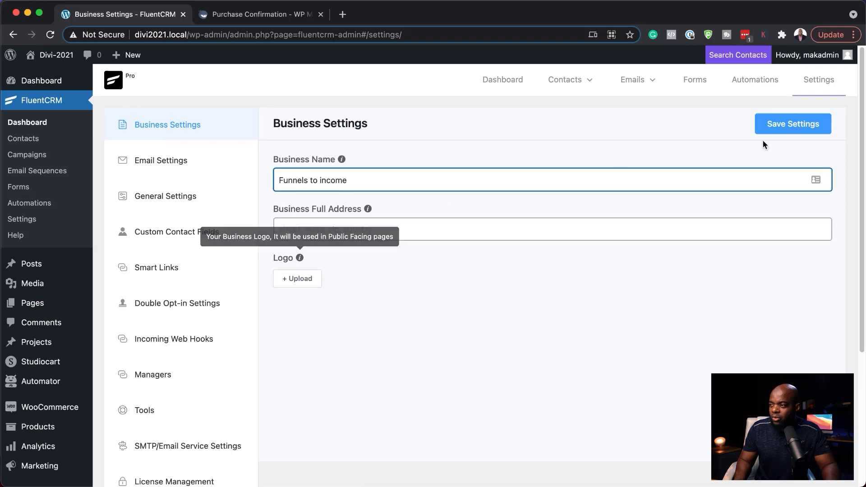
{"action": "left_click", "coordinate": [816, 125]}
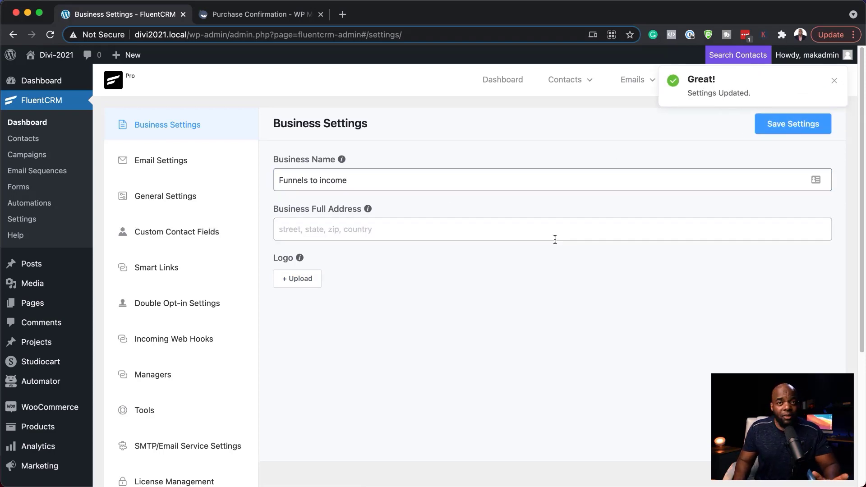
{"action": "left_click", "coordinate": [34, 124]}
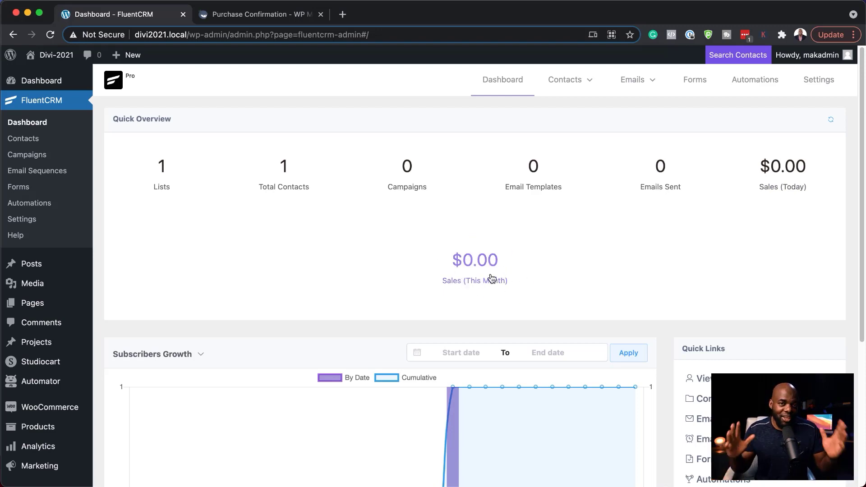
Change the dashboard chart's Subscribers Growth dropdown to Email Sending Stats
{"action": "scroll", "coordinate": [422, 317], "scroll_direction": "down", "scroll_amount": 2}
{"action": "scroll", "coordinate": [421, 317], "scroll_direction": "down", "scroll_amount": 5}
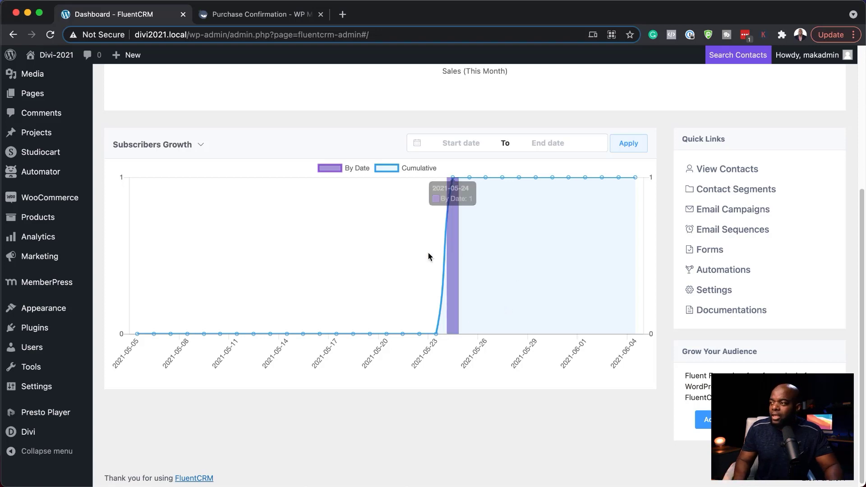
{"action": "scroll", "coordinate": [444, 309], "scroll_direction": "up", "scroll_amount": 2}
{"action": "mouse_move", "coordinate": [449, 245]}
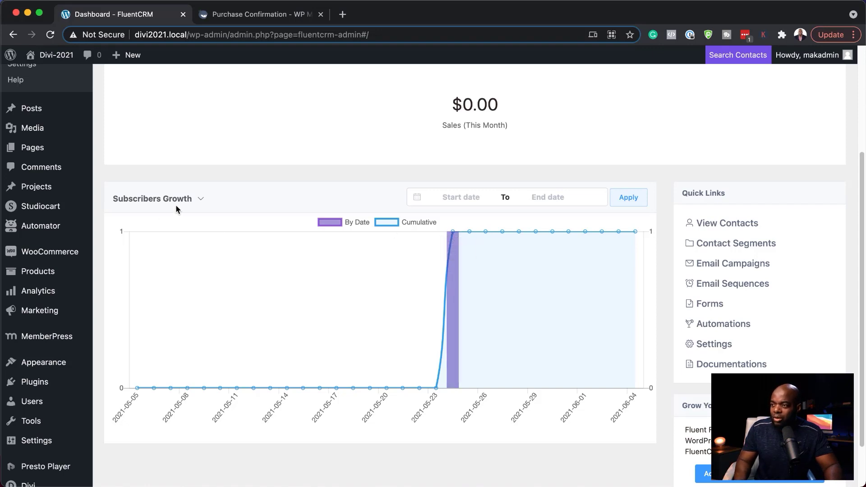
{"action": "left_click", "coordinate": [200, 197]}
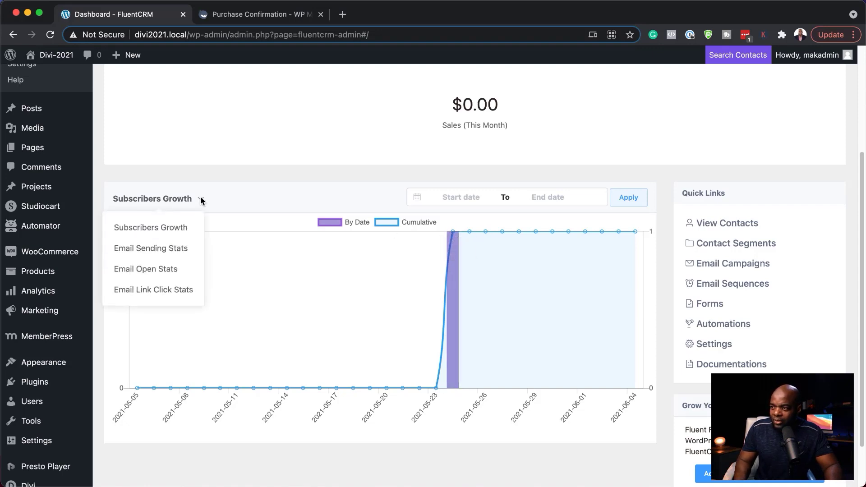
{"action": "left_click", "coordinate": [169, 249]}
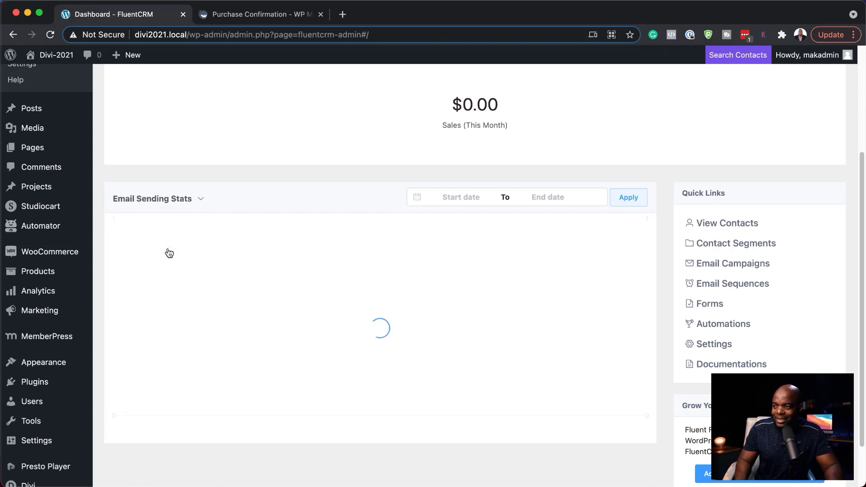
{"action": "left_click", "coordinate": [200, 199]}
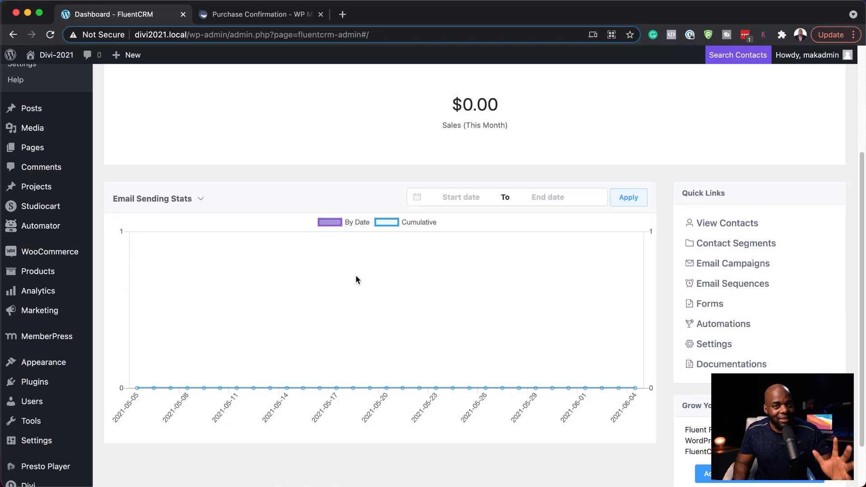
{"action": "scroll", "coordinate": [336, 290], "scroll_direction": "up", "scroll_amount": 4}
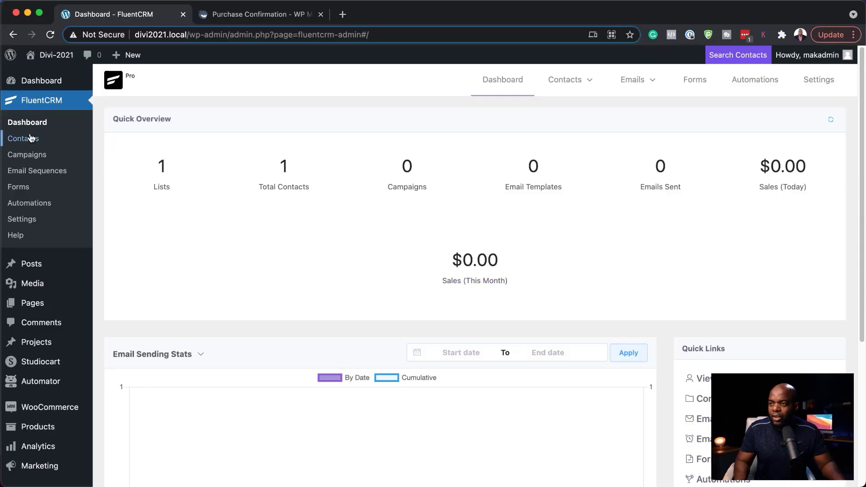
Add a contact with prefix Mr plus the person's first name, last name and email
{"action": "left_click", "coordinate": [29, 138]}
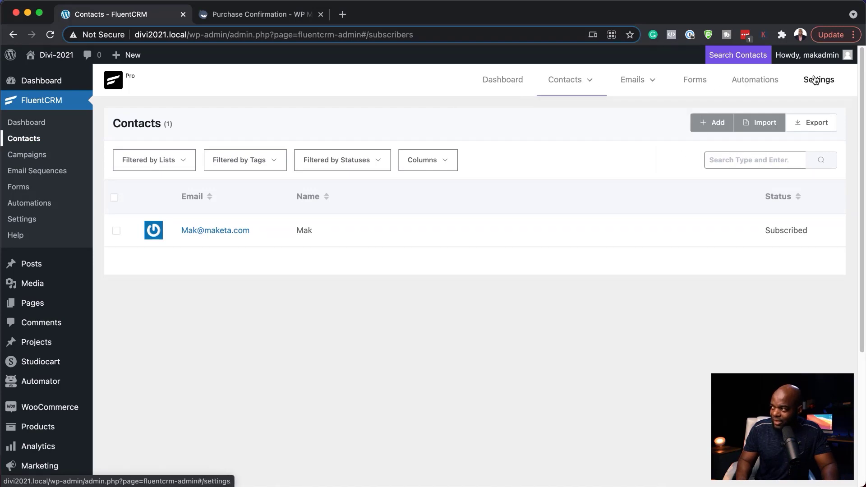
{"action": "mouse_move", "coordinate": [564, 80]}
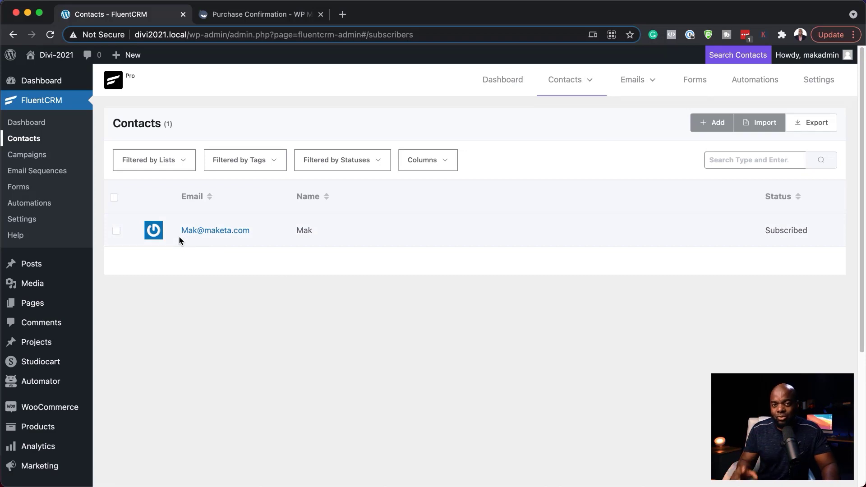
{"action": "left_click", "coordinate": [717, 128]}
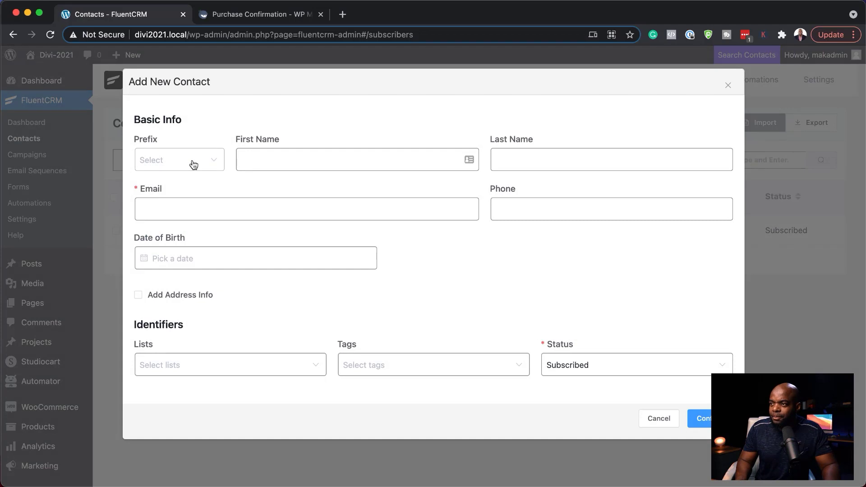
{"action": "left_click", "coordinate": [193, 164]}
{"action": "left_click", "coordinate": [195, 194]}
{"action": "left_click", "coordinate": [285, 163]}
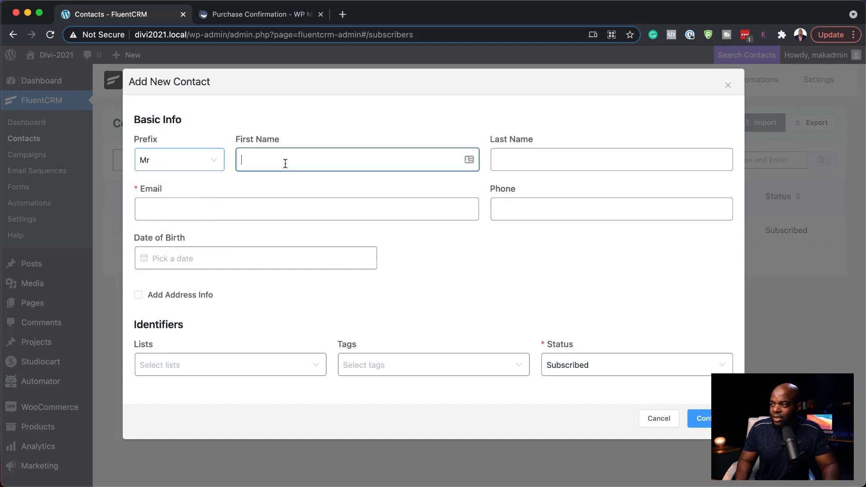
{"action": "type", "text": "Augustine"}
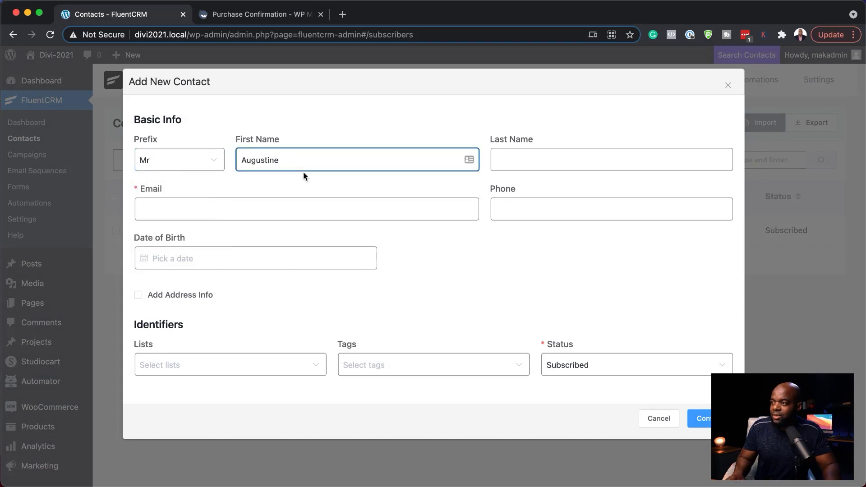
{"action": "left_click", "coordinate": [546, 162]}
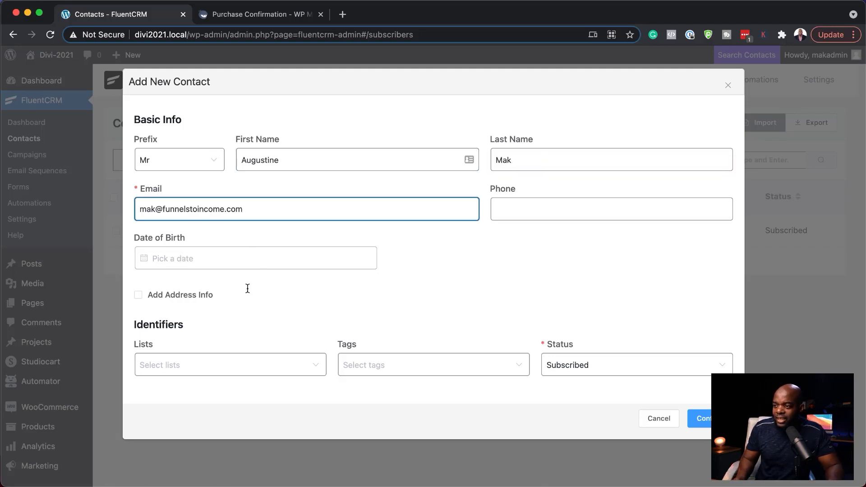
{"action": "left_click", "coordinate": [210, 371]}
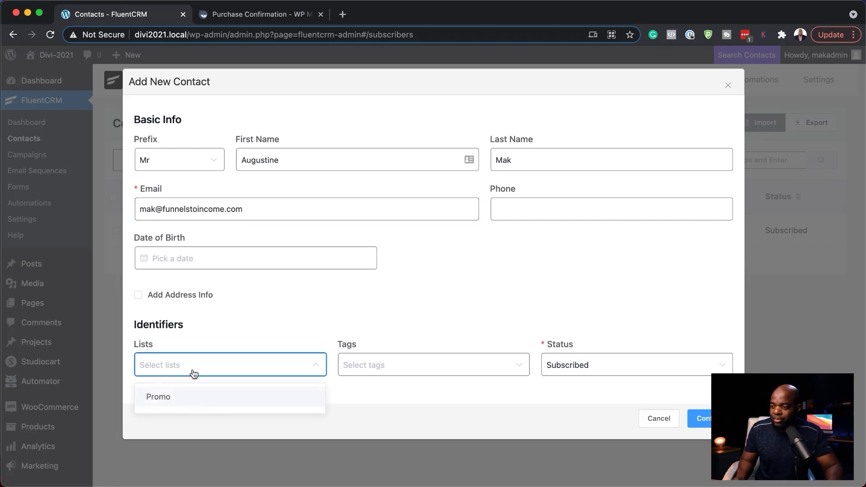
{"action": "left_click", "coordinate": [699, 418]}
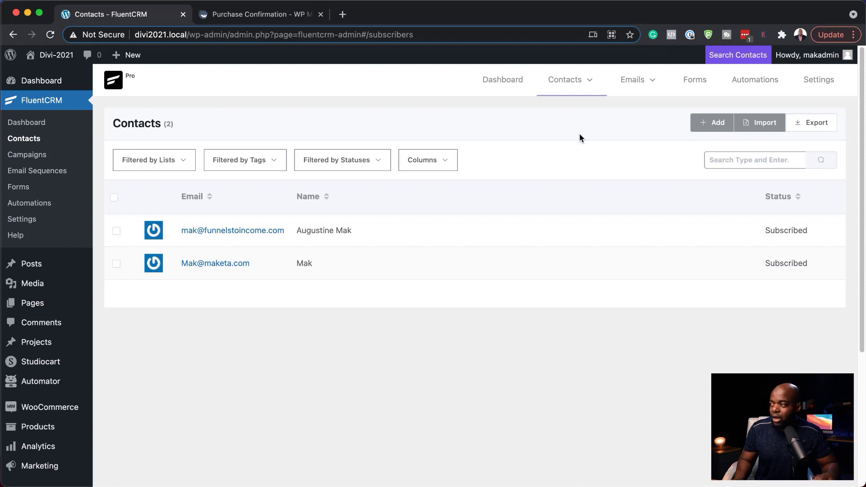
{"action": "left_click", "coordinate": [764, 126]}
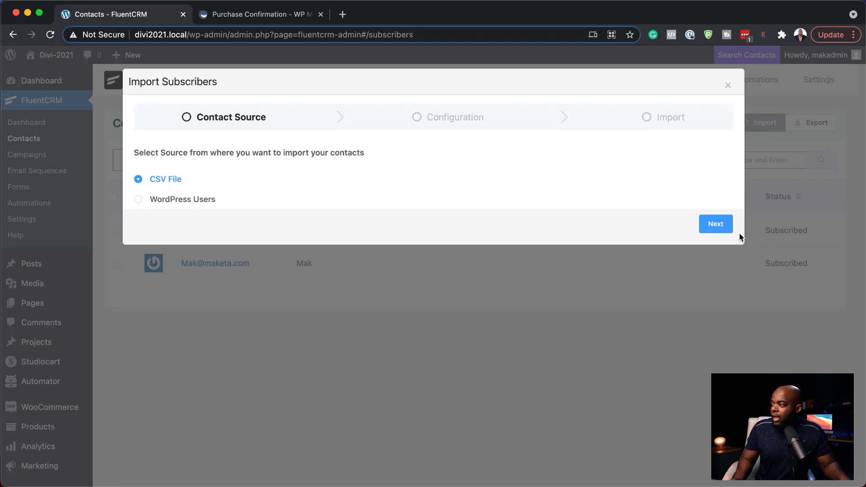
{"action": "left_click", "coordinate": [721, 226]}
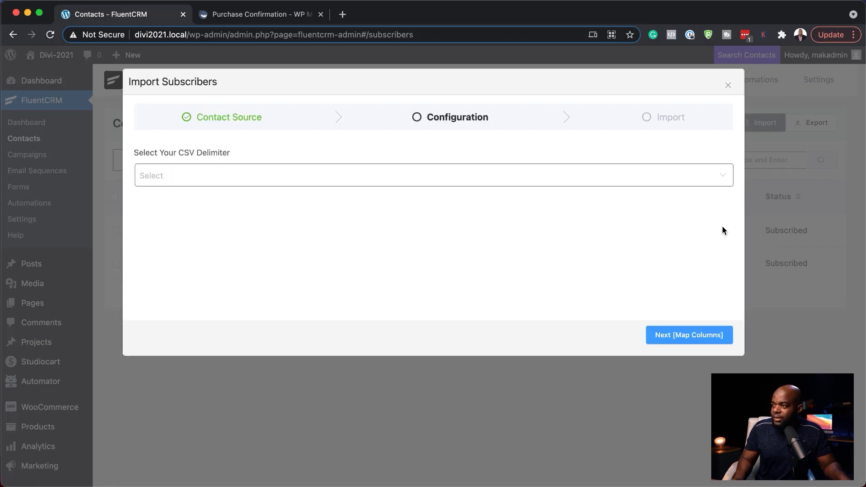
{"action": "left_click", "coordinate": [191, 174]}
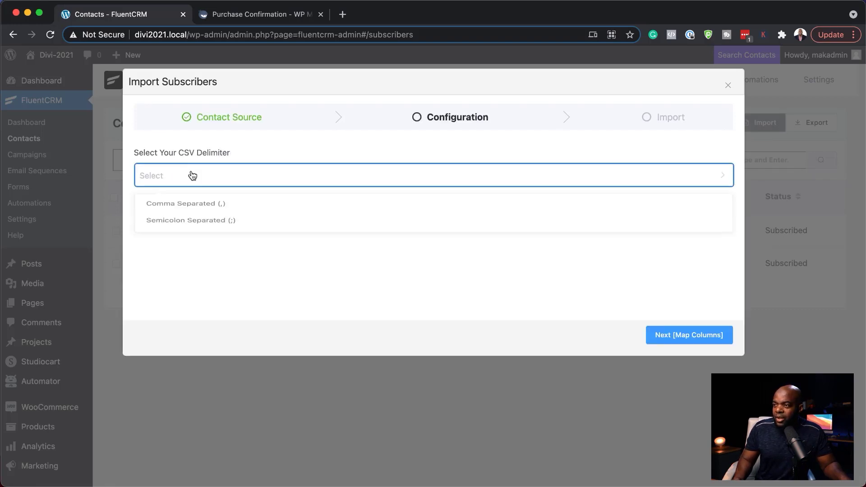
{"action": "left_click", "coordinate": [218, 209]}
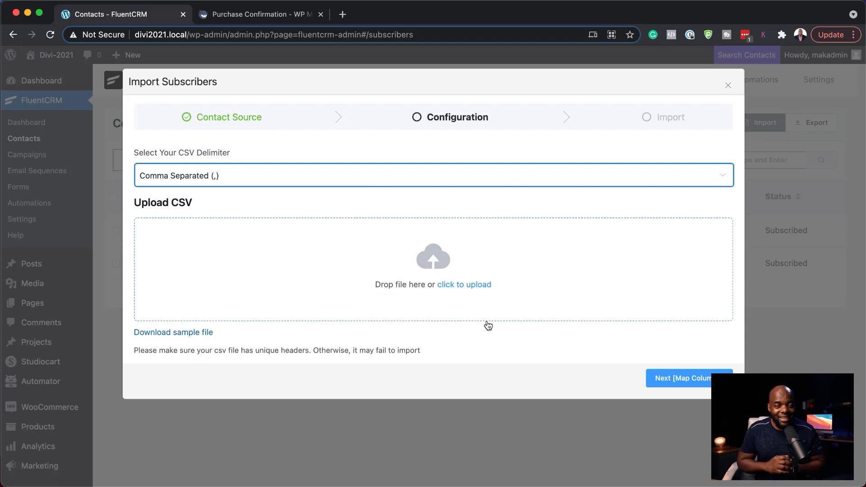
{"action": "left_click", "coordinate": [728, 86]}
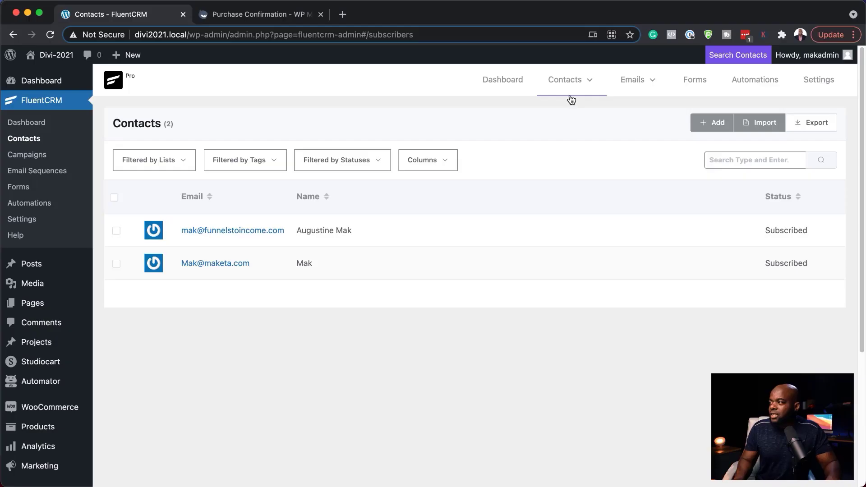
{"action": "mouse_move", "coordinate": [580, 80]}
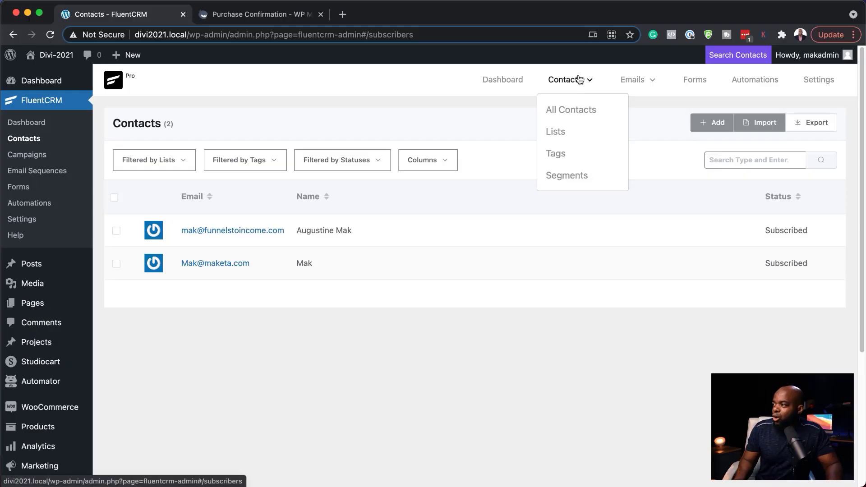
Create the list 'Freebie' with internal subtitle 'Free Mini Course' under Contacts > Lists
{"action": "left_click", "coordinate": [562, 131]}
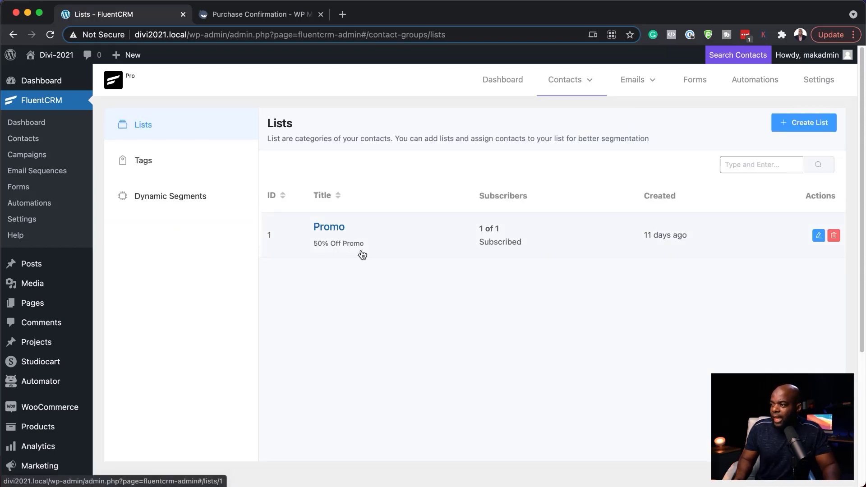
{"action": "left_click", "coordinate": [804, 126]}
{"action": "left_click", "coordinate": [313, 129]}
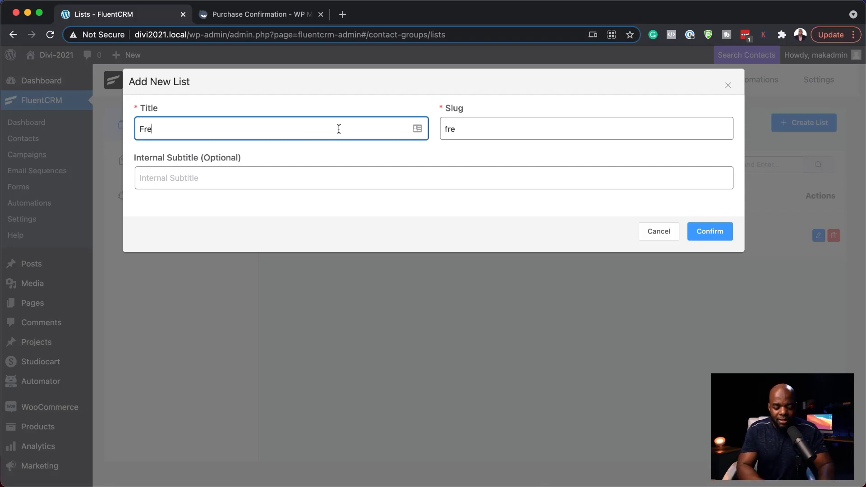
{"action": "type", "text": "Freebie"}
{"action": "left_click", "coordinate": [209, 177]}
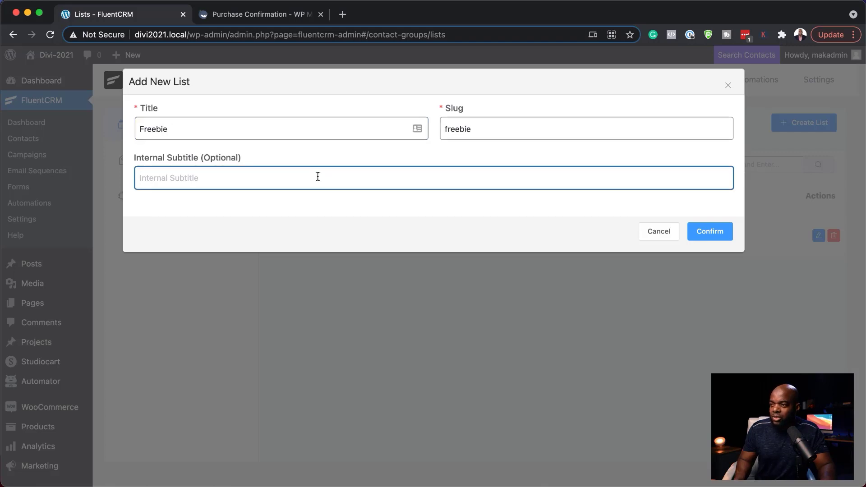
{"action": "type", "text": "Free"}
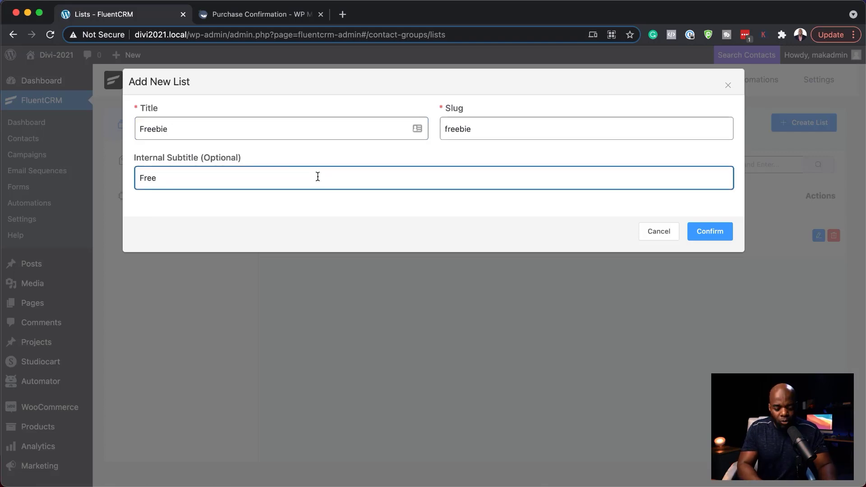
{"action": "type", "text": " Mini Course"}
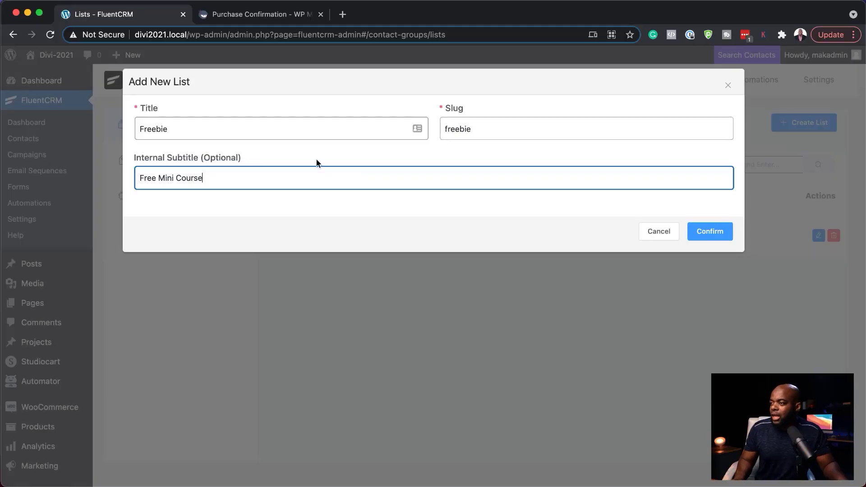
{"action": "left_click", "coordinate": [707, 234]}
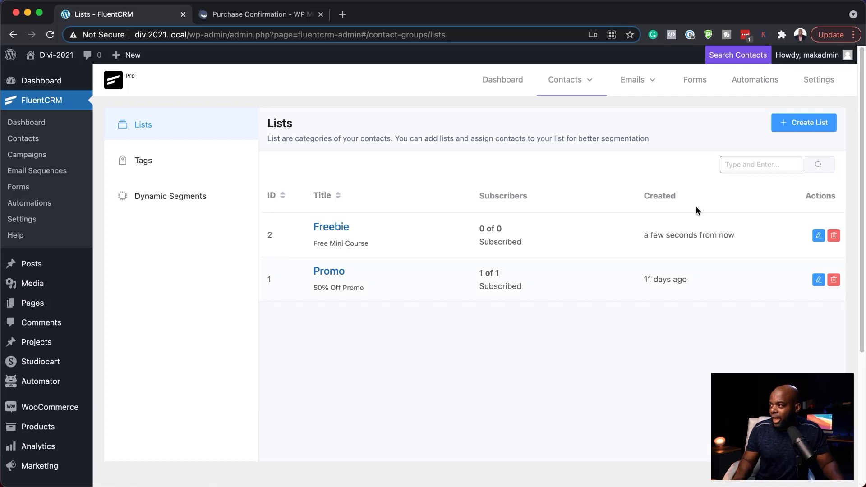
{"action": "mouse_move", "coordinate": [576, 85]}
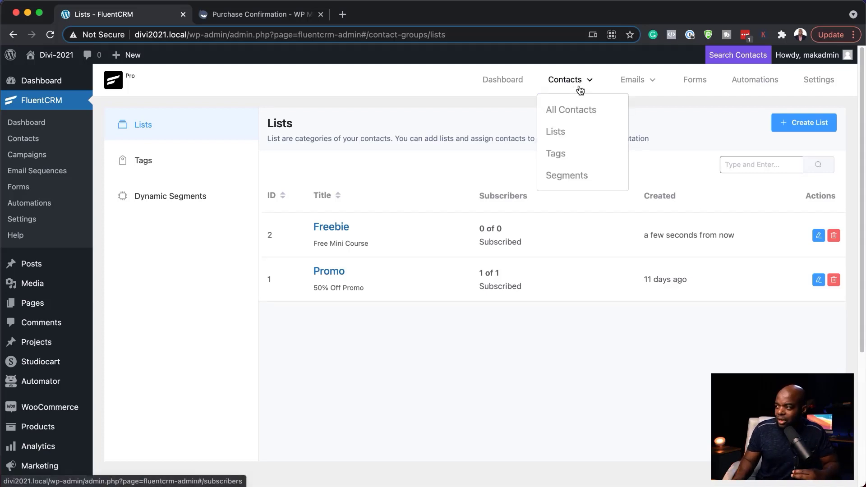
Create the tag 'Downloaded Freebie', with 'Downloaded Freebie' pasted as its subtitle
{"action": "left_click", "coordinate": [568, 153]}
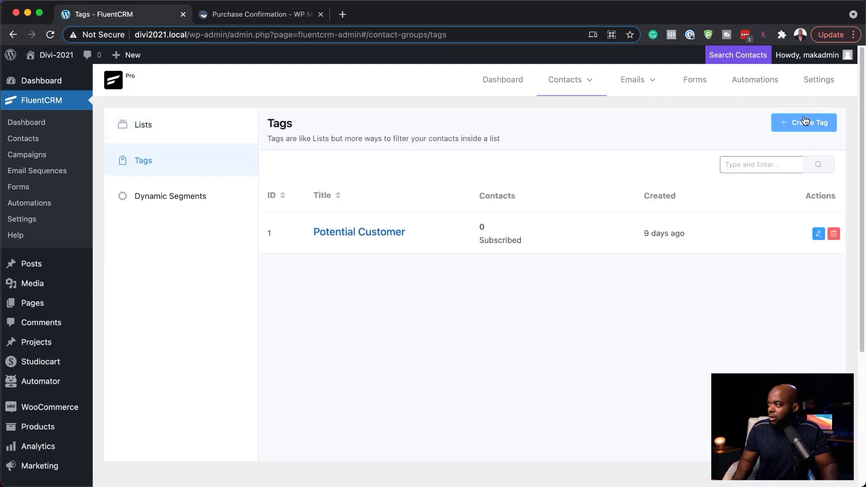
{"action": "left_click", "coordinate": [801, 129]}
{"action": "left_click", "coordinate": [247, 127]}
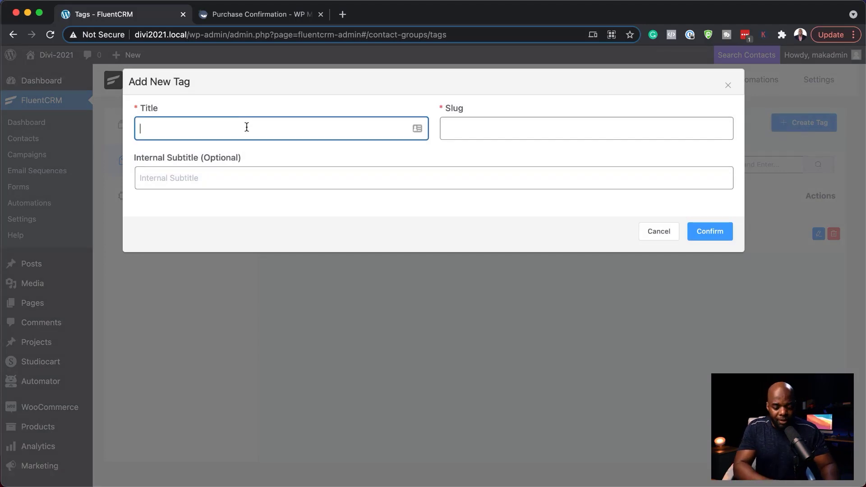
{"action": "type", "text": "Downloaded Freebie"}
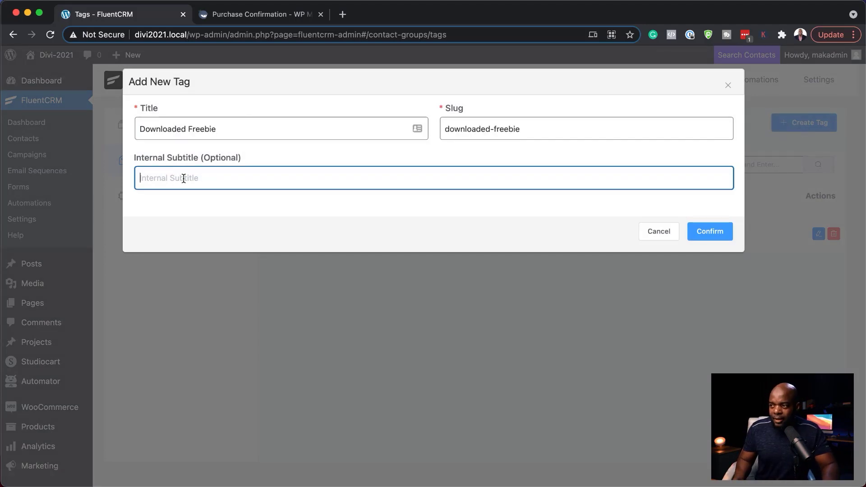
{"action": "type", "text": "Downloaded Freebie"}
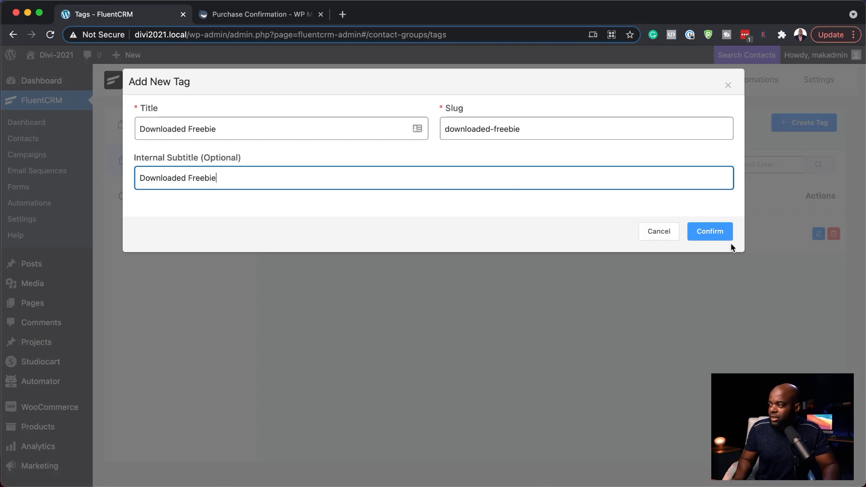
{"action": "left_click", "coordinate": [720, 237]}
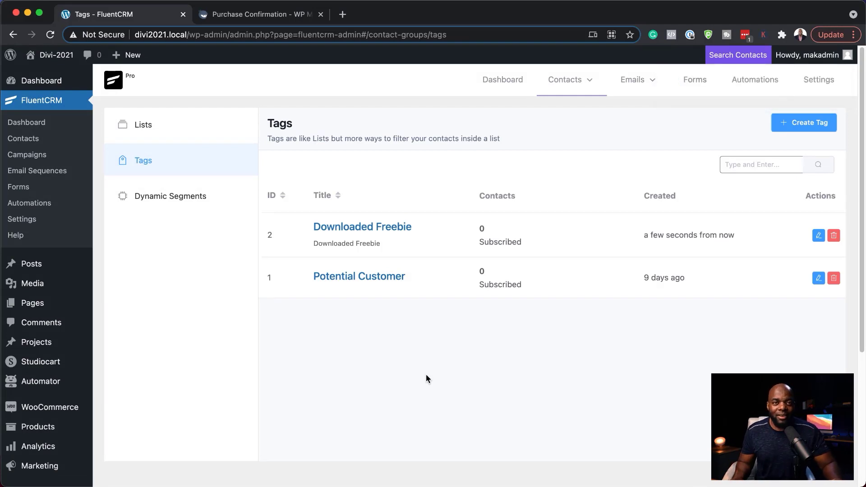
{"action": "mouse_move", "coordinate": [550, 94]}
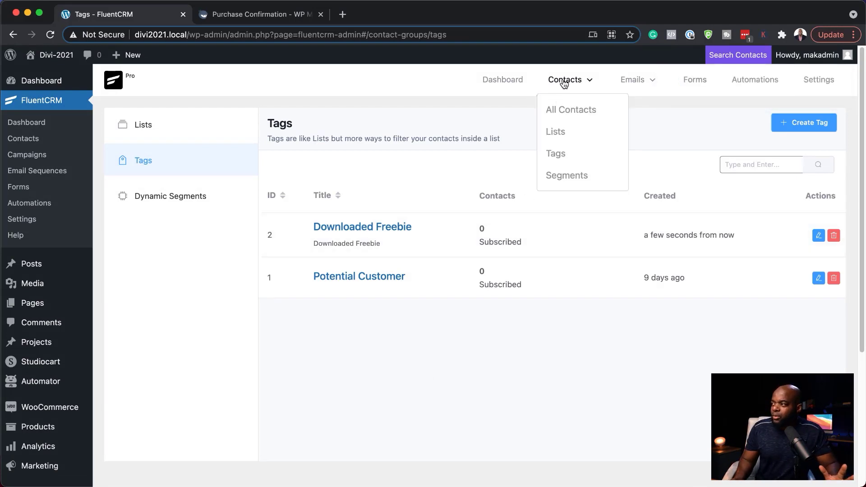
{"action": "mouse_move", "coordinate": [655, 85]}
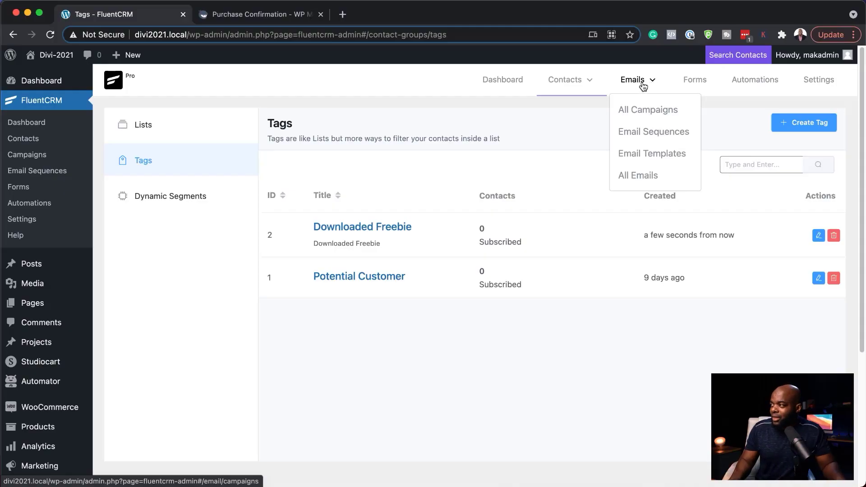
Create a new email campaign titled Welcome
{"action": "left_click", "coordinate": [639, 111]}
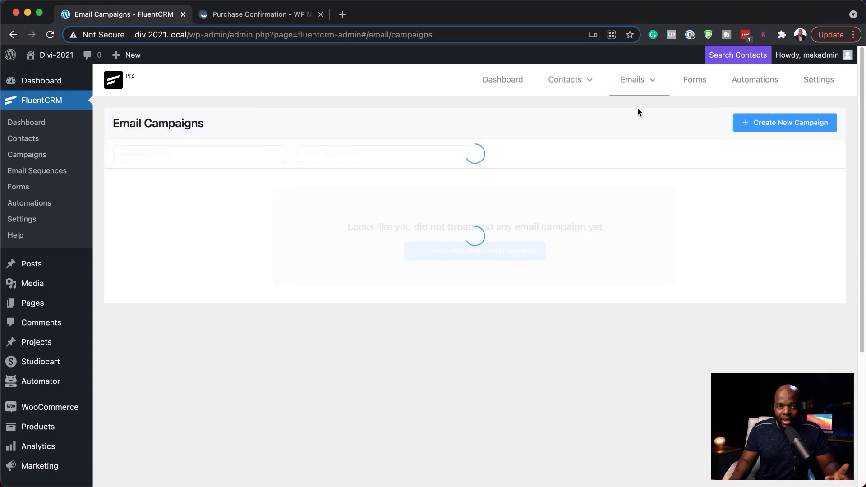
{"action": "left_click", "coordinate": [782, 128]}
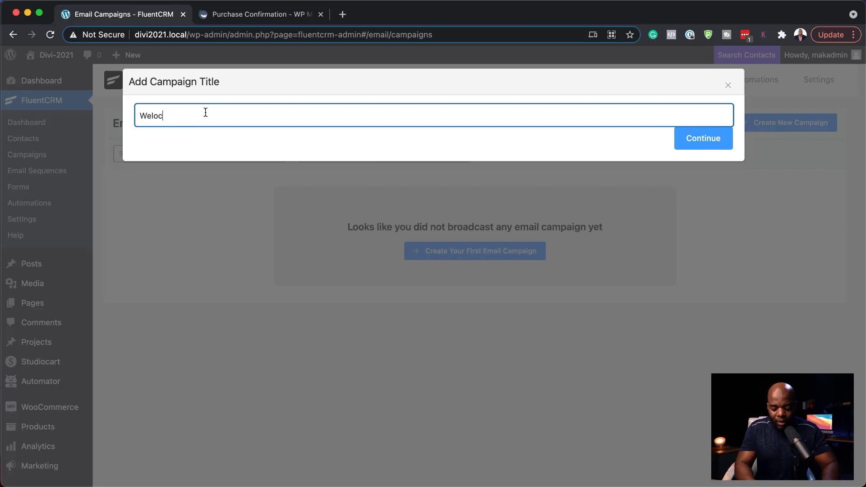
{"action": "type", "text": "Welocome"}
{"action": "left_click", "coordinate": [711, 135]}
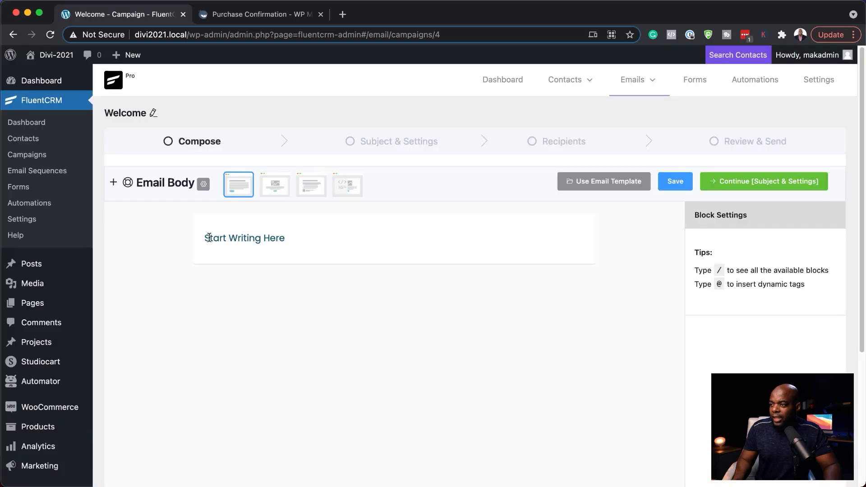
Replace the placeholder paragraph with 'Hello, {{contact.first_name}}' and start a new line
{"action": "left_click", "coordinate": [287, 239]}
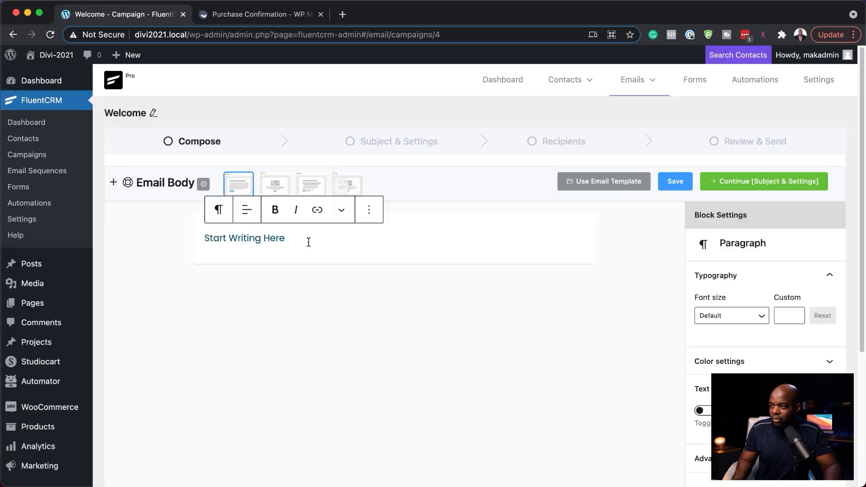
{"action": "triple_click", "coordinate": [292, 239]}
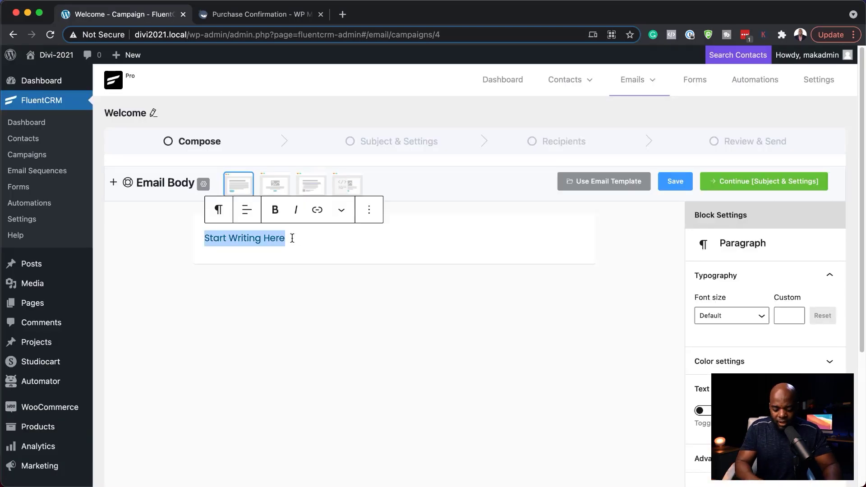
{"action": "type", "text": "Hello, @"}
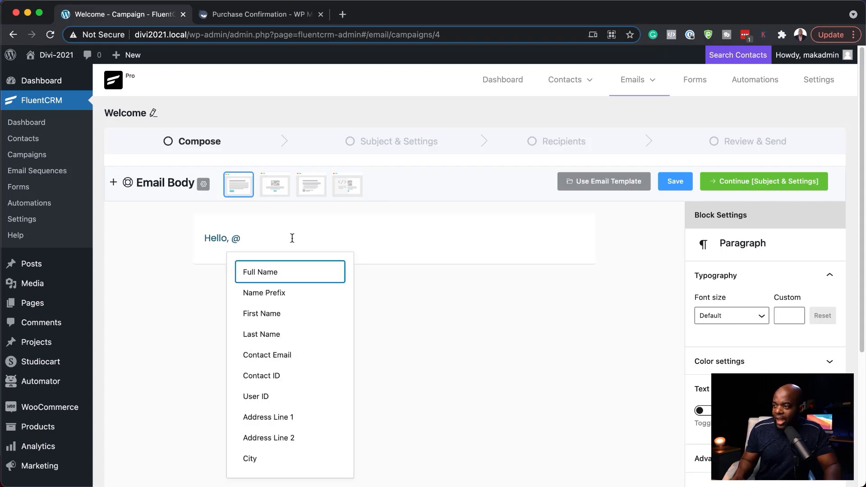
{"action": "left_click", "coordinate": [269, 314]}
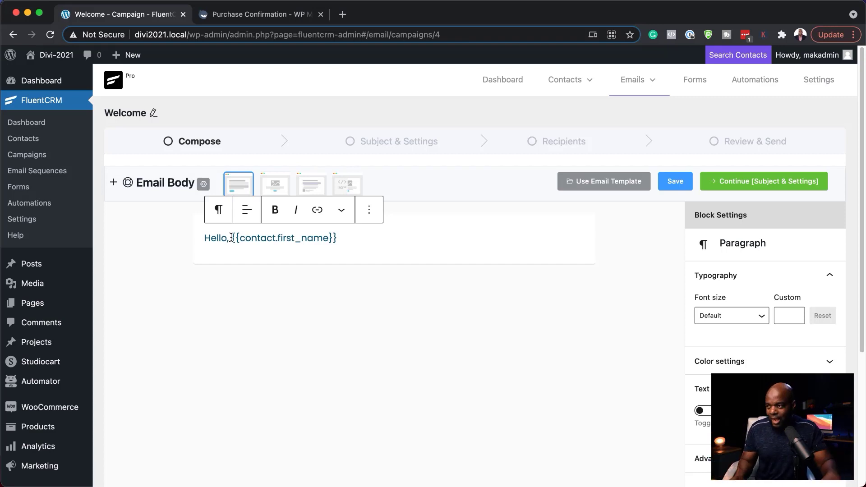
{"action": "key", "text": "Return"}
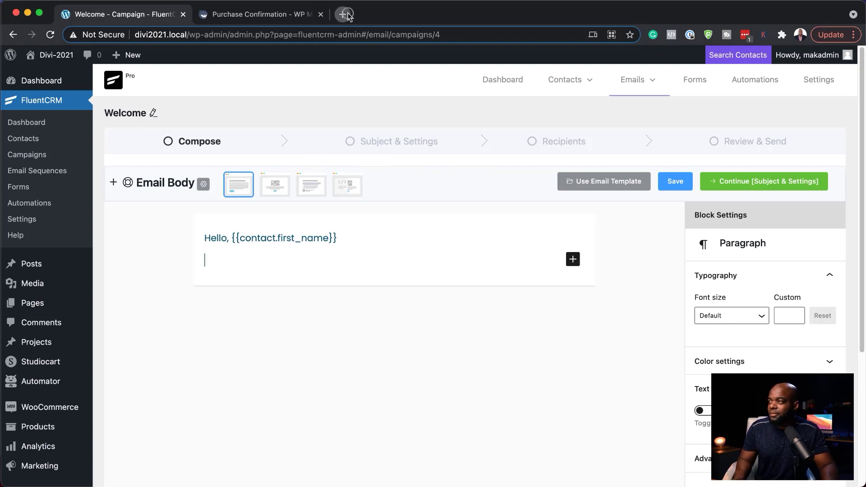
Paste four lorem ipsum paragraphs and insert an Image block after 'felis.' in the second
{"action": "type", "text": "Lorem ipsum dolor sit amet, consectetuer adipiscing elit. Donec odio. Quisque volutpat mattis eros. Nullam malesuada erat ut turpis. Suspendisse urna nibh, viverra non, semper suscipit, posuere a, pede. Donec nec justo eget felis facilisis fermentum. Aliquam porttitor mauris sit amet orci. Aenean dignissim pellentesque felis. Morbi in sem quis dui placerat ornare. Pellentesque odio nisi, euismod in, pharetra a, ultricies in, diam. Sed arcu. Cras consequat. Praesent dapibus, neque id cursus faucibus, tortor neque egestas auguae, eu vulputate magna eros eu erat. Aliquam erat volutpat. Nam dui mi, tincidunt quis, accumsan porttitor, facilisis luctus, metus."}
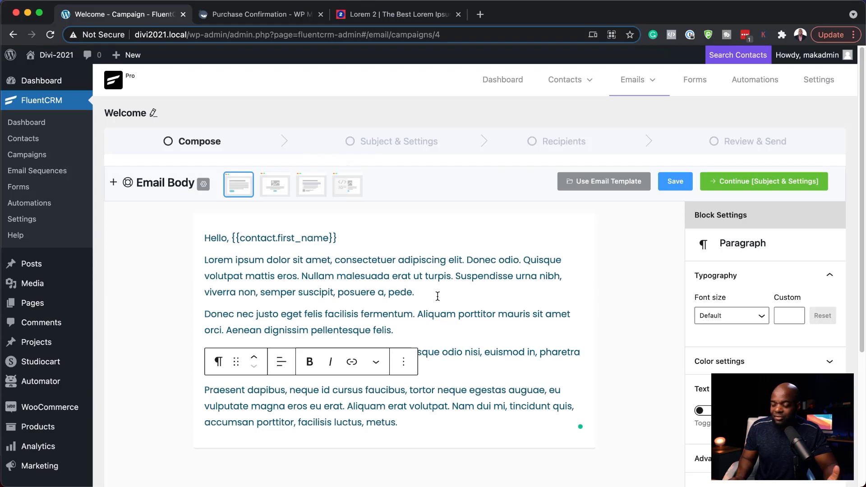
{"action": "left_click", "coordinate": [465, 335]}
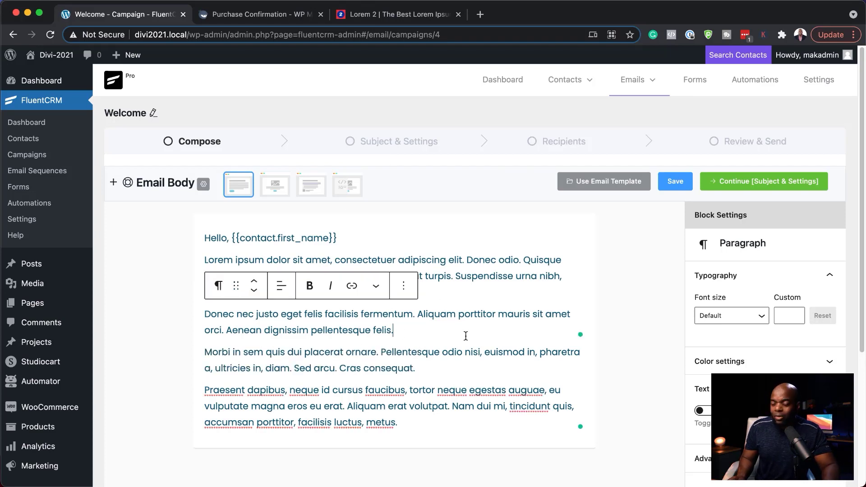
{"action": "key", "text": "Return"}
{"action": "type", "text": "/"}
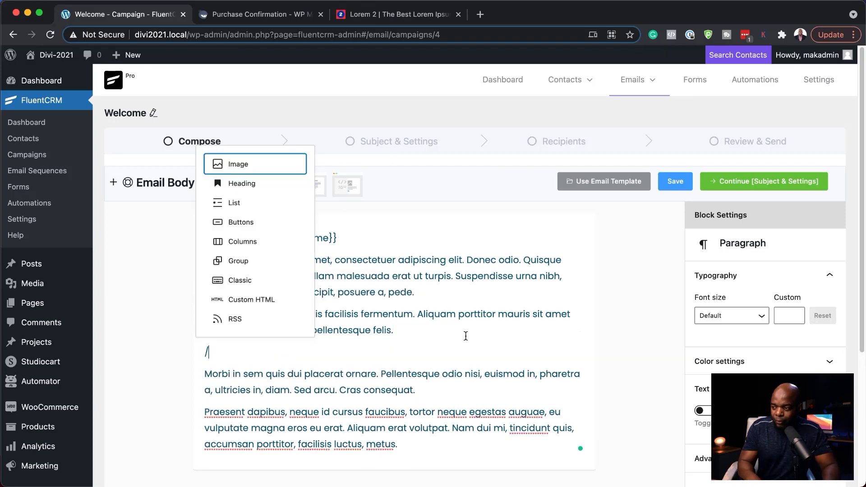
{"action": "left_click", "coordinate": [223, 153]}
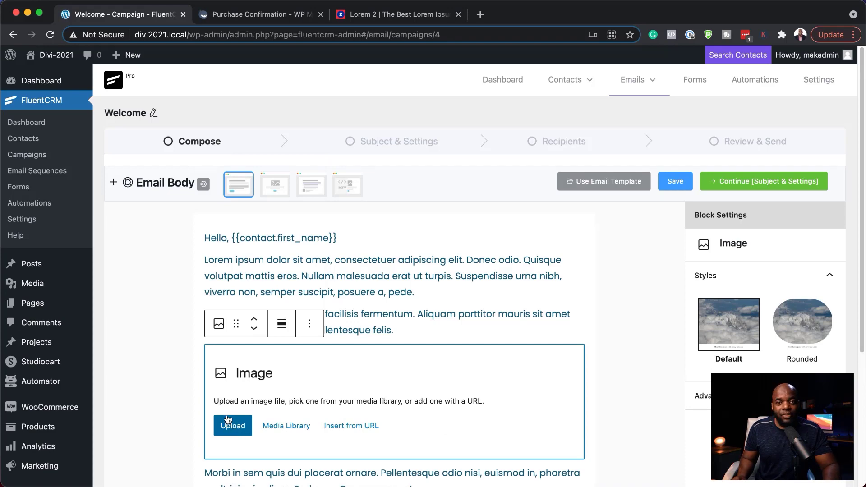
Insert the vegetable-crate photo produce-box-53.jpg from the media library into the image block
{"action": "left_click", "coordinate": [293, 428]}
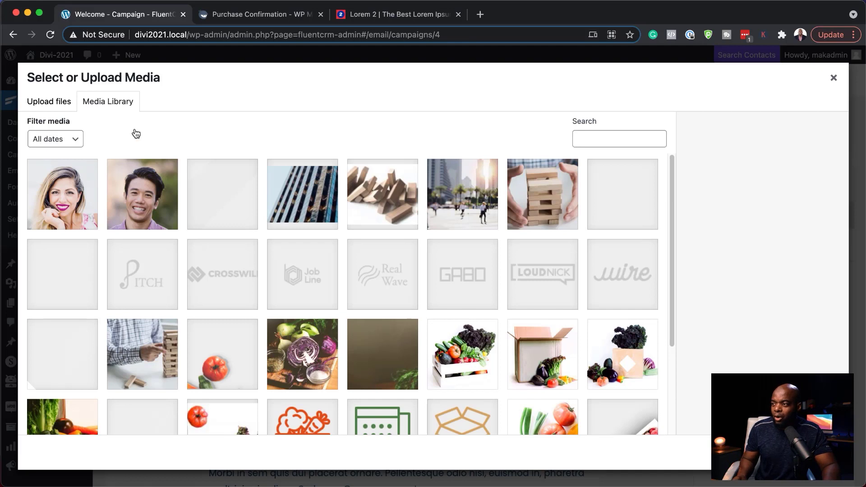
{"action": "left_click", "coordinate": [472, 362]}
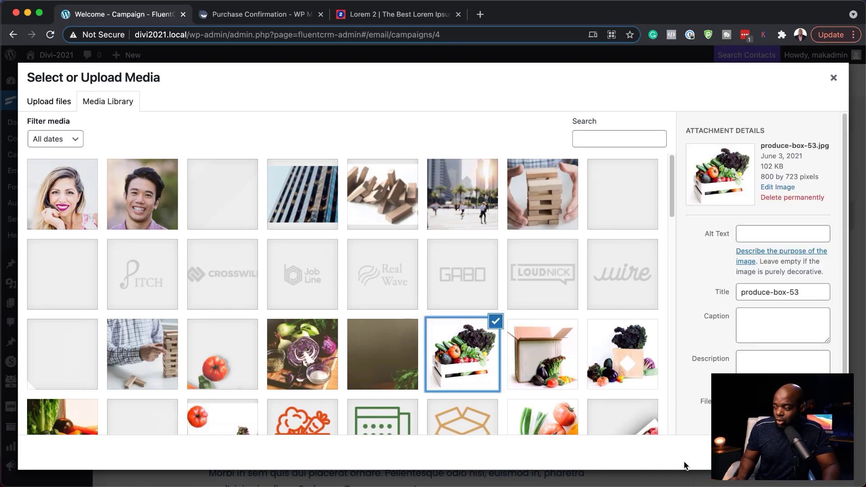
{"action": "left_click", "coordinate": [824, 452]}
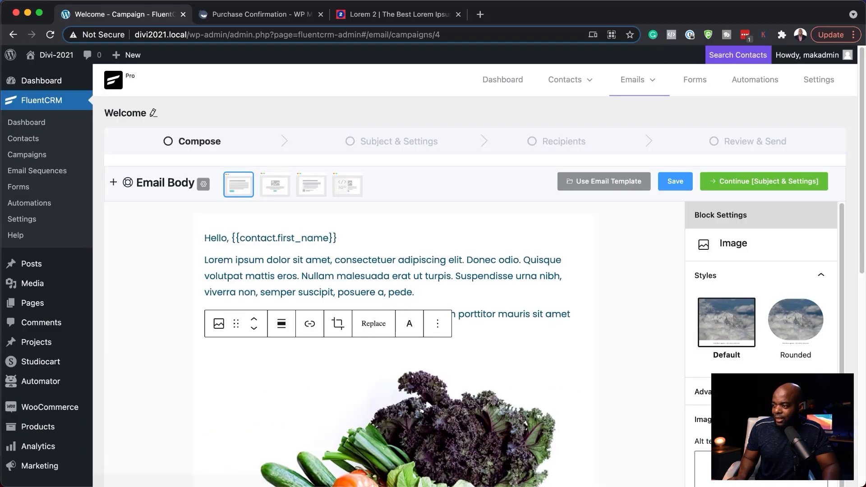
{"action": "scroll", "coordinate": [588, 374], "scroll_direction": "down", "scroll_amount": 4}
{"action": "scroll", "coordinate": [483, 354], "scroll_direction": "down", "scroll_amount": 2}
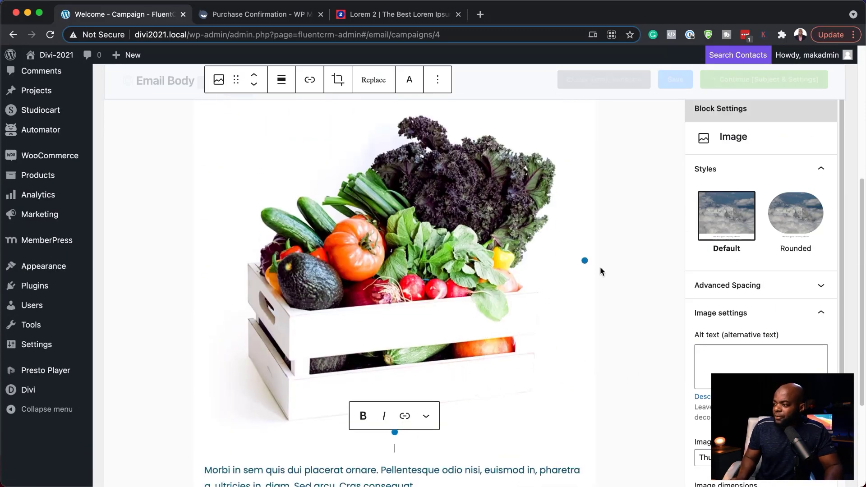
Try resizing the crate photo to 50%, 75% and Medium, then settle on Full Size (800×723)
{"action": "left_click_drag", "start_coordinate": [585, 260], "coordinate": [476, 271]}
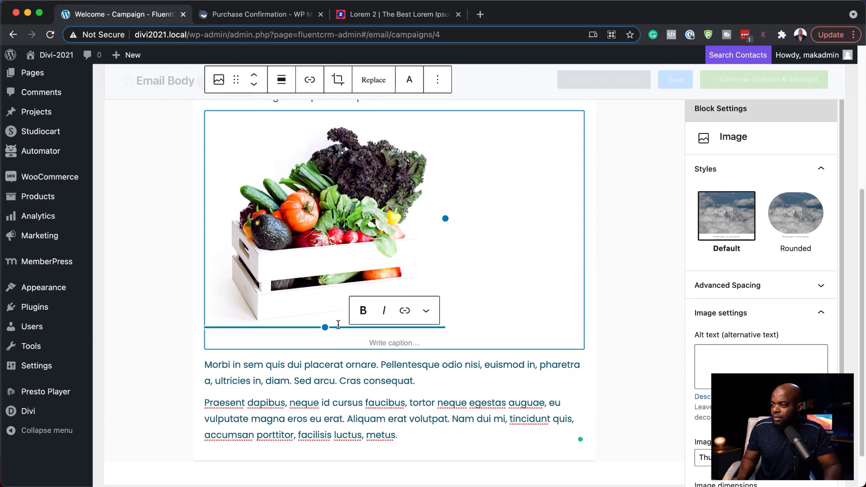
{"action": "left_click_drag", "start_coordinate": [324, 327], "coordinate": [322, 322]}
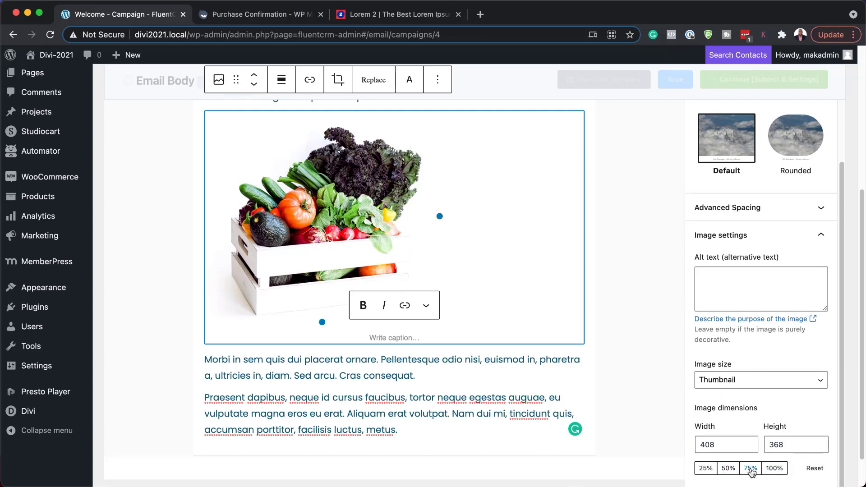
{"action": "left_click", "coordinate": [726, 467]}
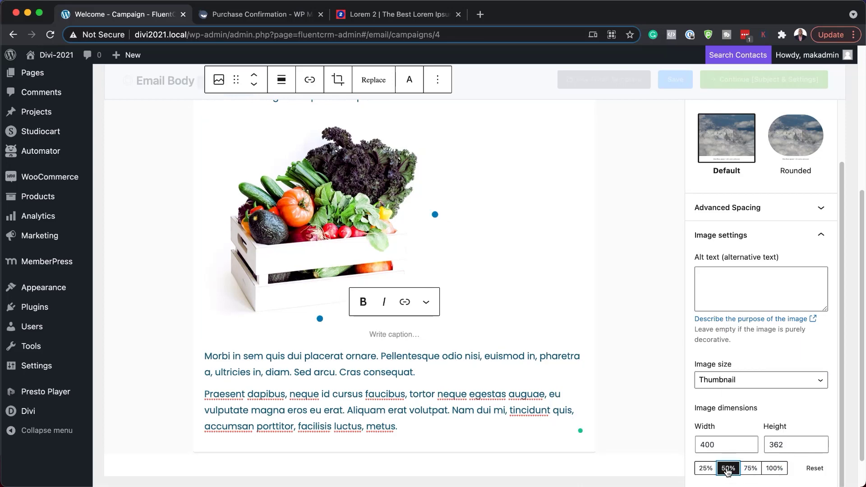
{"action": "left_click", "coordinate": [751, 469]}
{"action": "left_click", "coordinate": [726, 467]}
{"action": "left_click", "coordinate": [724, 380]}
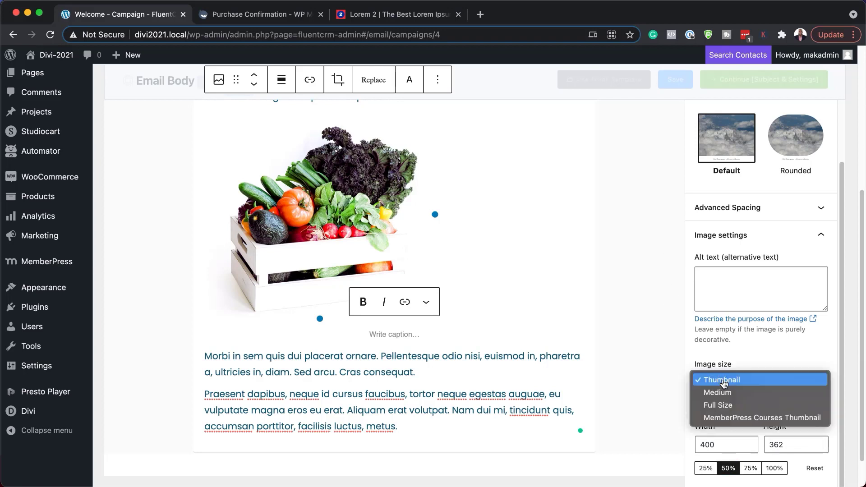
{"action": "left_click", "coordinate": [749, 396]}
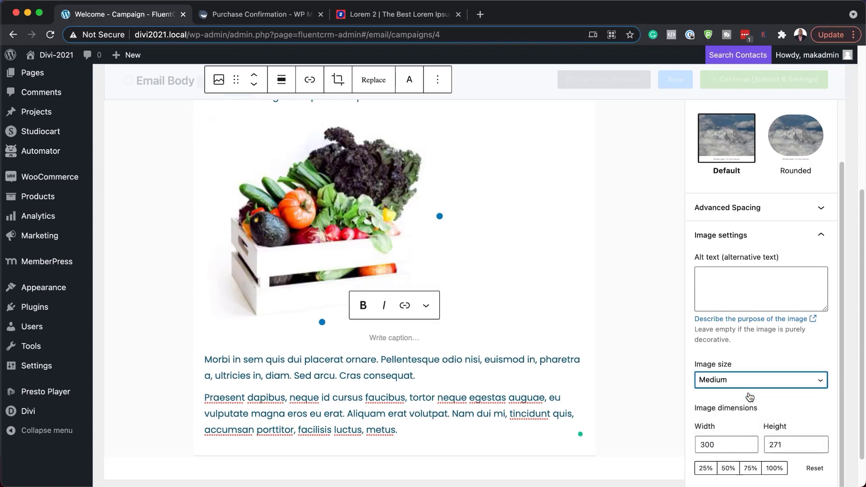
{"action": "left_click", "coordinate": [714, 383]}
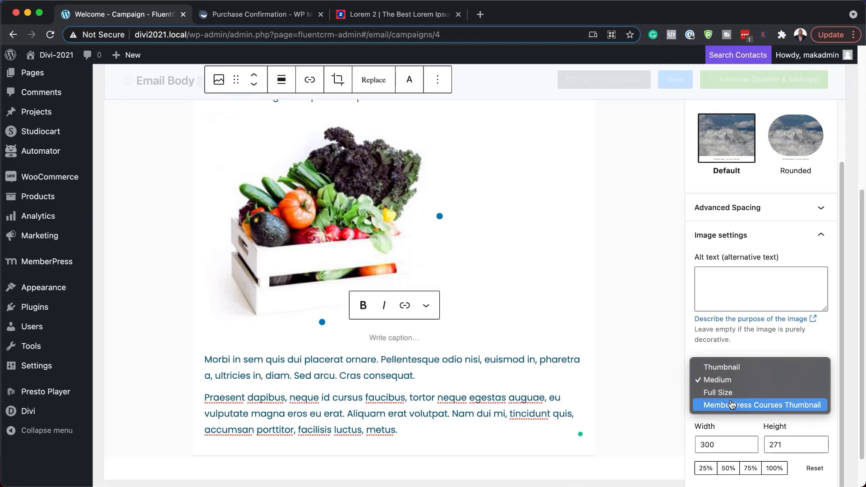
{"action": "left_click", "coordinate": [730, 395]}
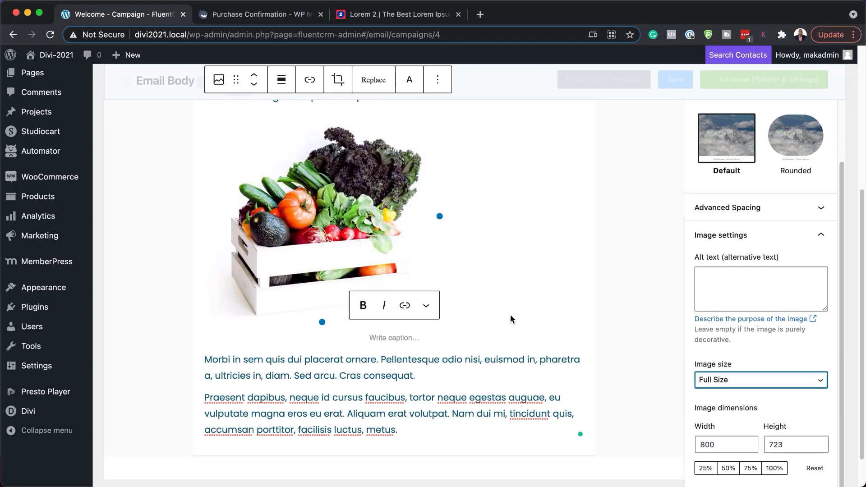
{"action": "scroll", "coordinate": [510, 315], "scroll_direction": "up", "scroll_amount": 5}
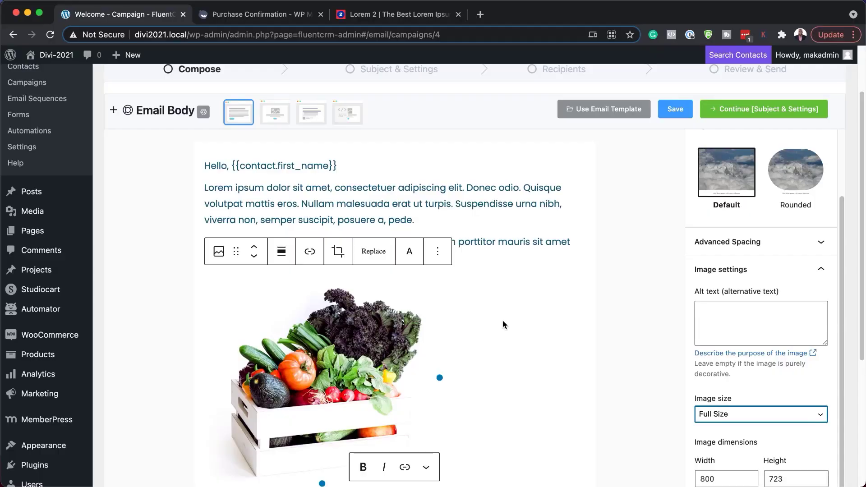
Add a button labelled 'Download here' below the crate image using /bu
{"action": "left_click", "coordinate": [420, 219]}
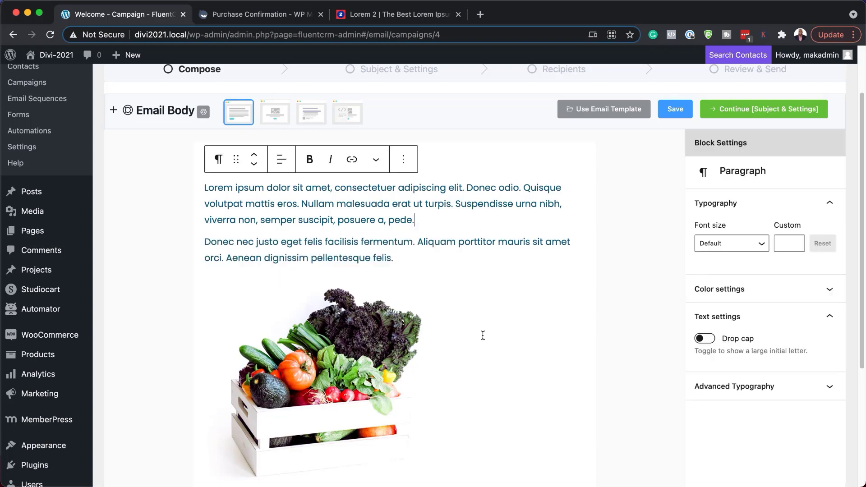
{"action": "scroll", "coordinate": [476, 335], "scroll_direction": "down", "scroll_amount": 3}
{"action": "left_click", "coordinate": [459, 310]}
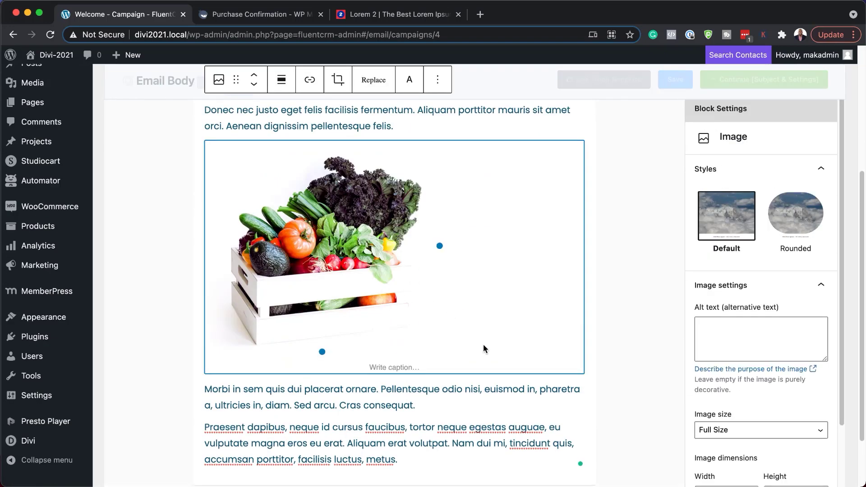
{"action": "left_click", "coordinate": [581, 363]}
{"action": "type", "text": "/"}
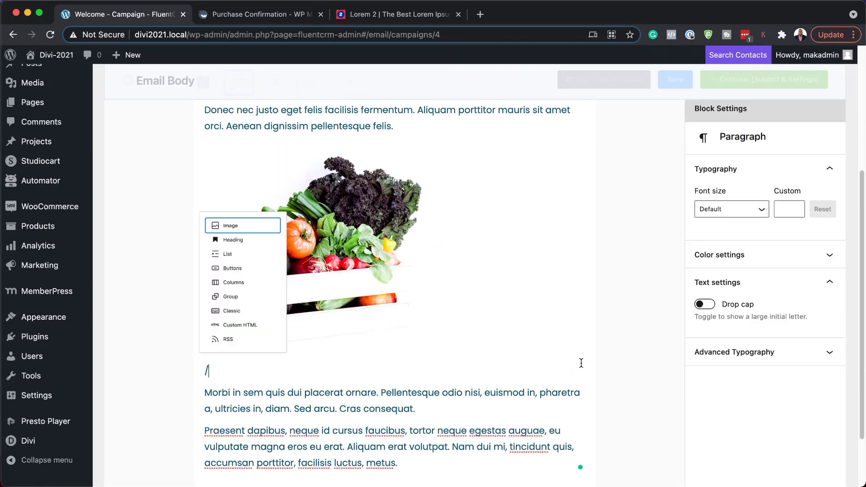
{"action": "type", "text": "bu"}
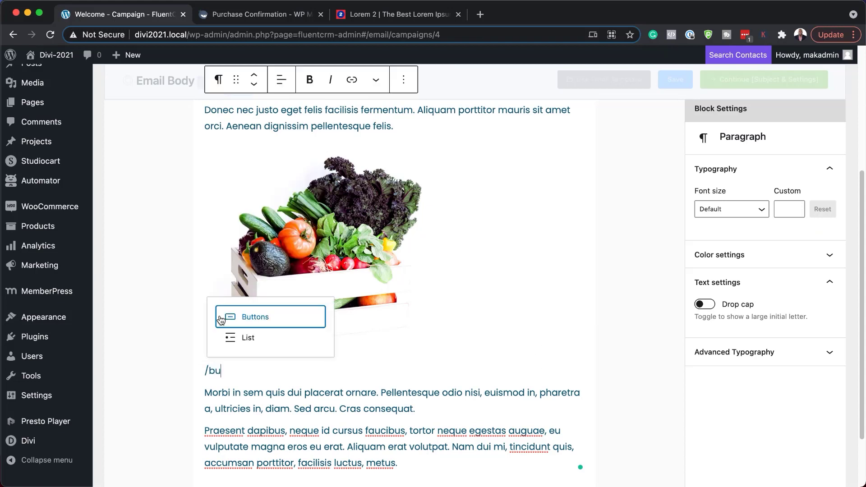
{"action": "left_click", "coordinate": [240, 318]}
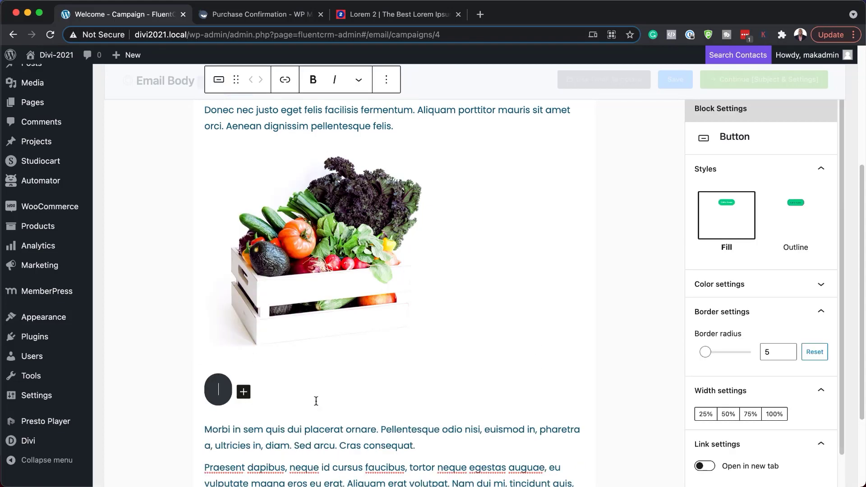
{"action": "type", "text": "Down"}
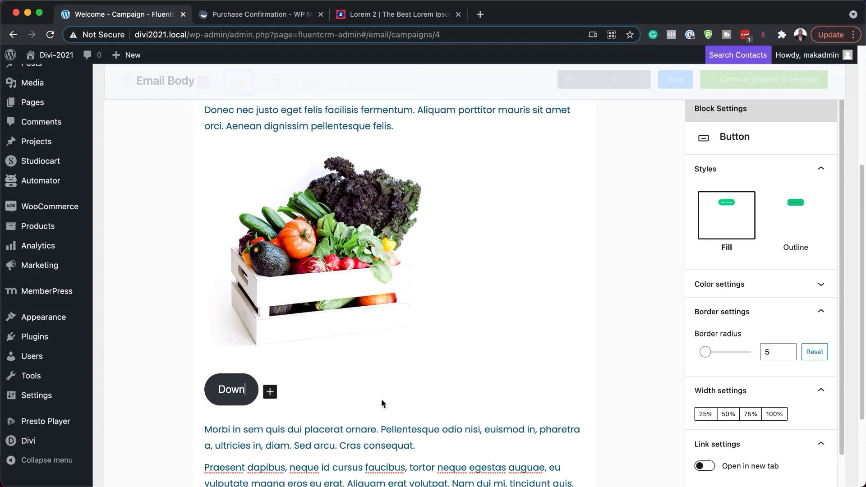
{"action": "type", "text": "load here"}
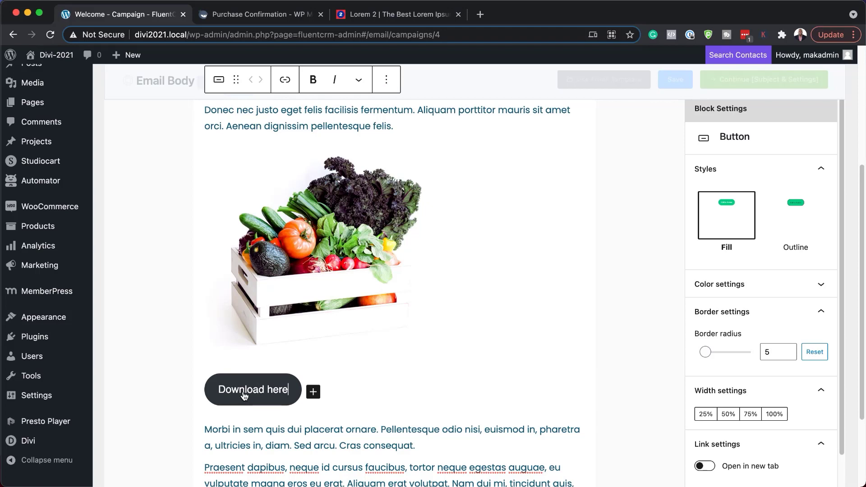
Point the button's link to # with 'Open in new tab' switched on
{"action": "left_click", "coordinate": [284, 80]}
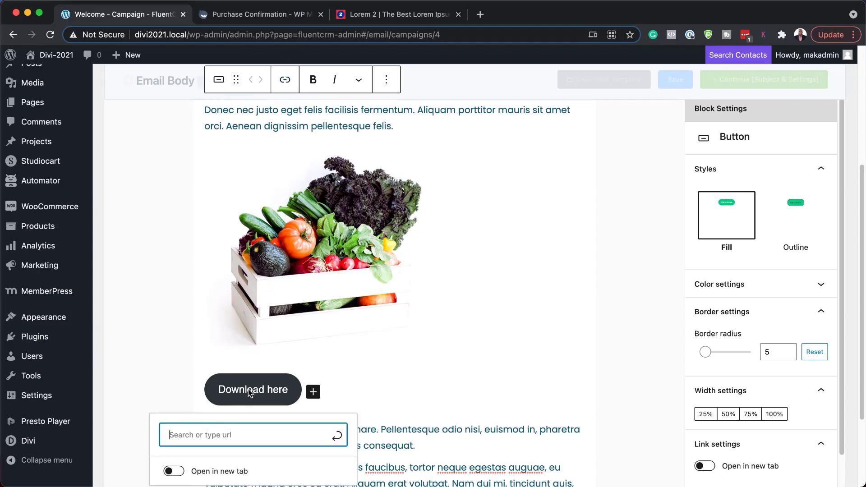
{"action": "type", "text": "£"}
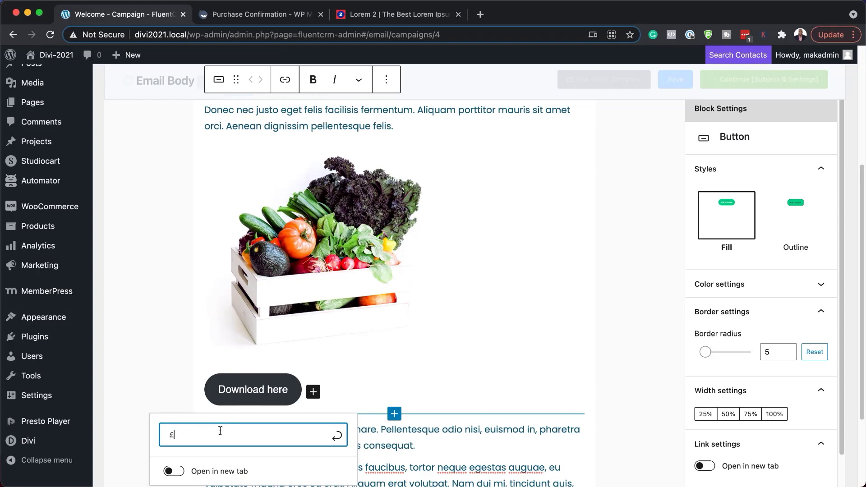
{"action": "key", "text": "BackSpace"}
{"action": "type", "text": "#"}
{"action": "scroll", "coordinate": [186, 451], "scroll_direction": "down", "scroll_amount": 3}
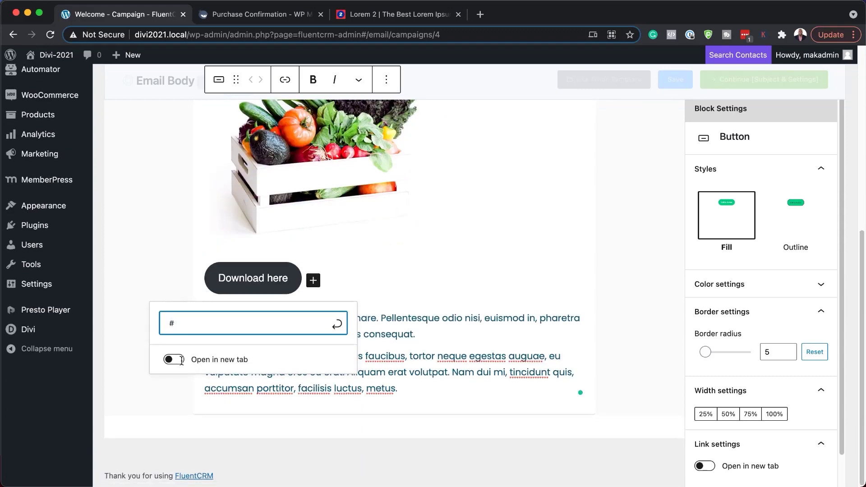
{"action": "left_click", "coordinate": [175, 360]}
{"action": "left_click", "coordinate": [336, 324]}
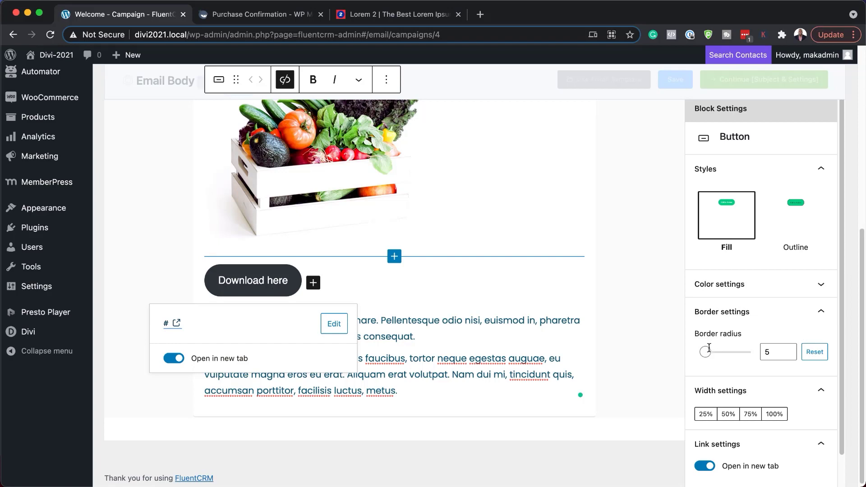
{"action": "double_click", "coordinate": [770, 352]}
Set the Download here button's border radius to 3, width to 100% and text colour to white
{"action": "type", "text": "3"}
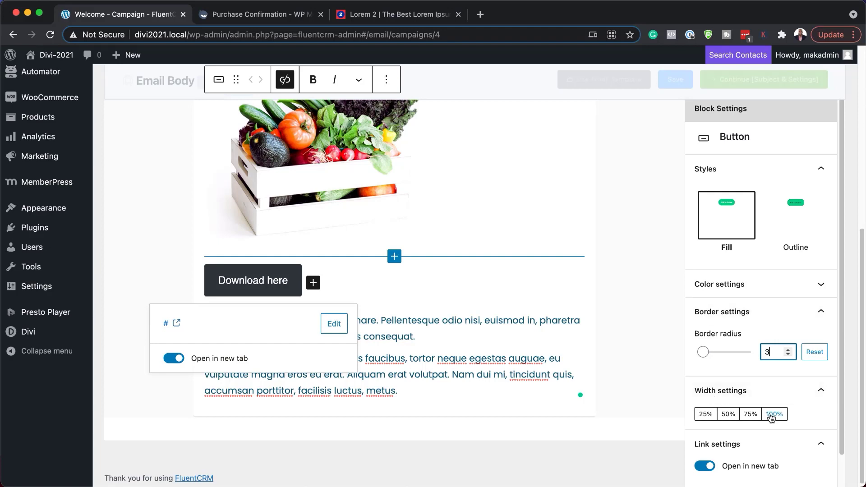
{"action": "left_click", "coordinate": [775, 414]}
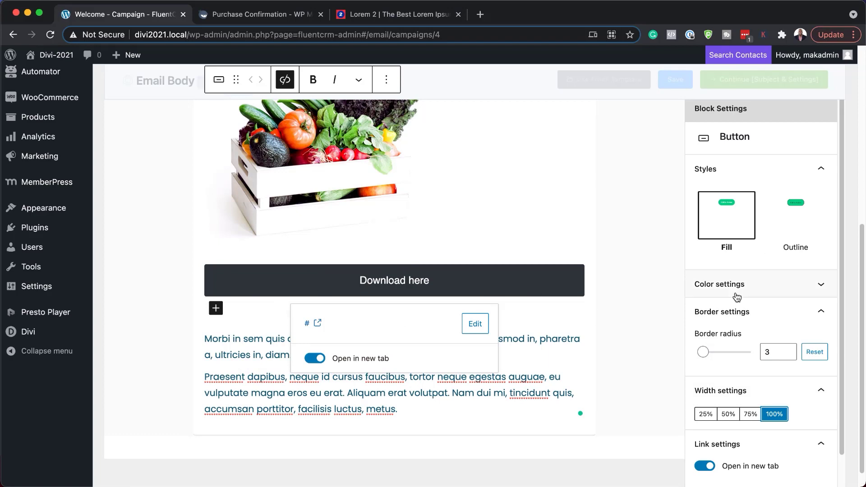
{"action": "left_click", "coordinate": [722, 289]}
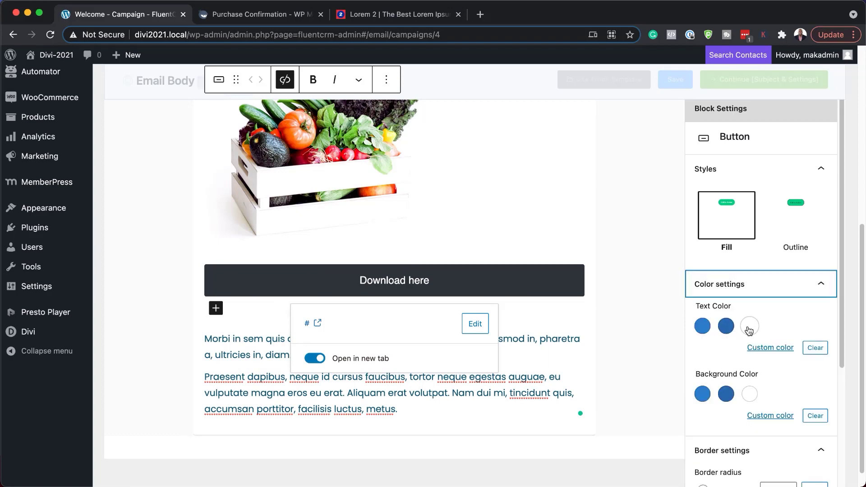
{"action": "left_click", "coordinate": [749, 328]}
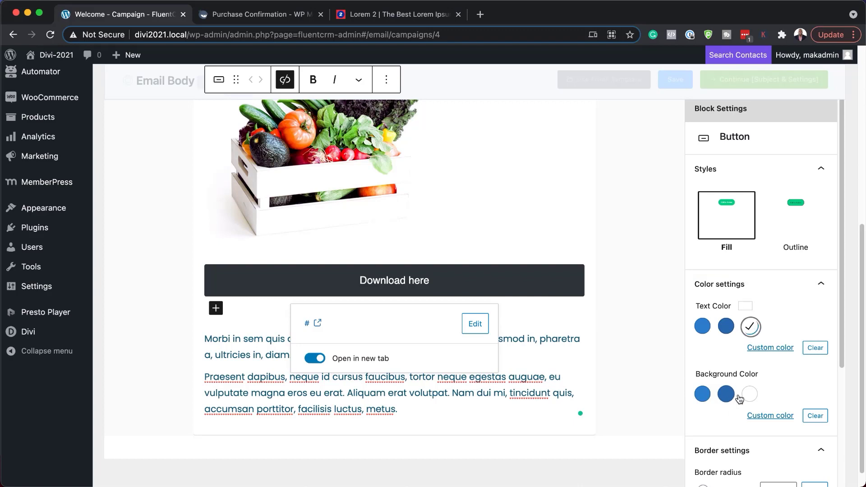
Give the button a custom orange #e28009 background and add an empty paragraph after the next one
{"action": "left_click", "coordinate": [780, 415]}
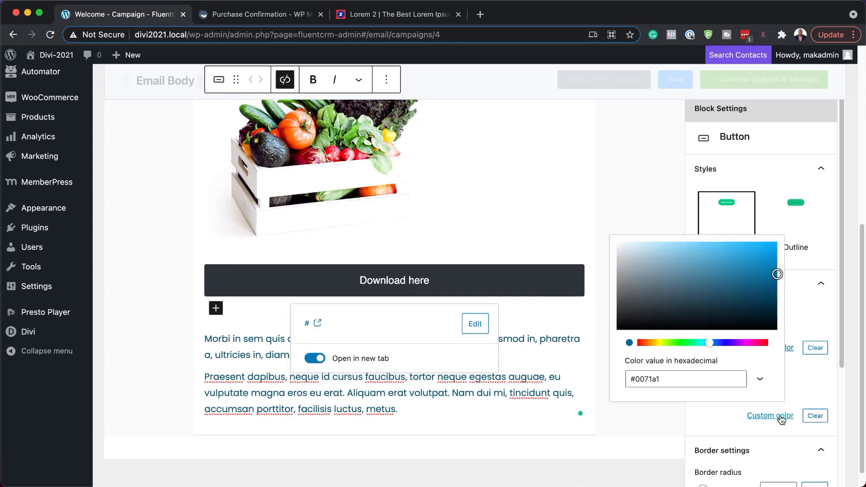
{"action": "left_click", "coordinate": [652, 342]}
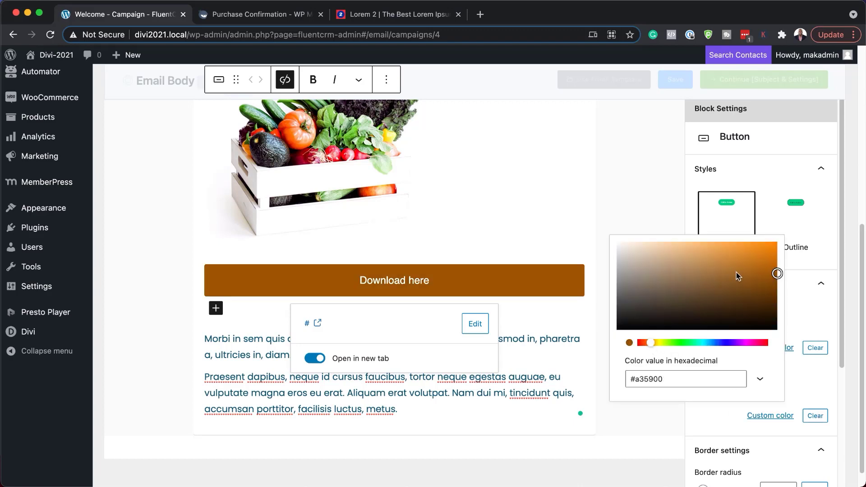
{"action": "left_click_drag", "start_coordinate": [760, 261], "coordinate": [772, 253]}
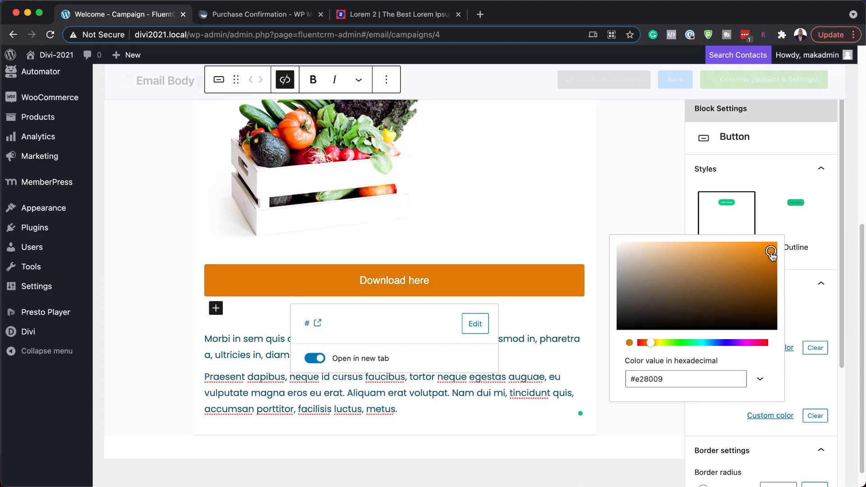
{"action": "left_click", "coordinate": [627, 180]}
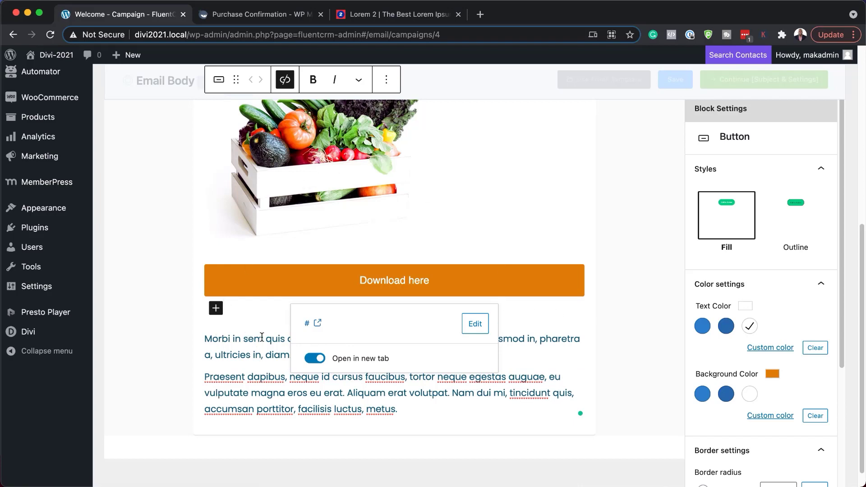
{"action": "left_click", "coordinate": [541, 354]}
{"action": "key", "text": "Return"}
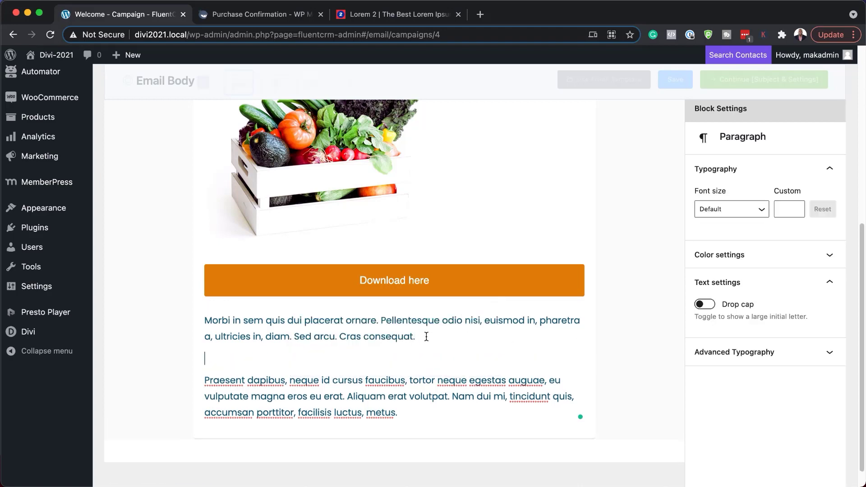
{"action": "type", "text": "/"}
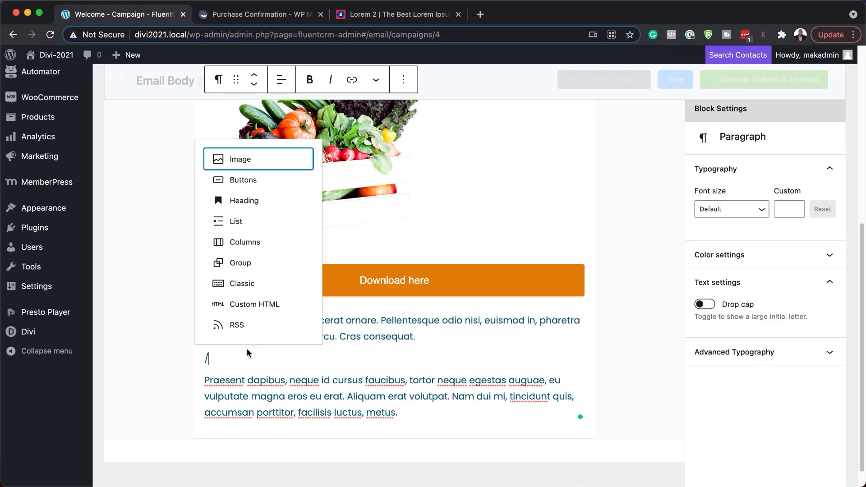
{"action": "key", "text": "BackSpace"}
{"action": "key", "text": "BackSpace"}
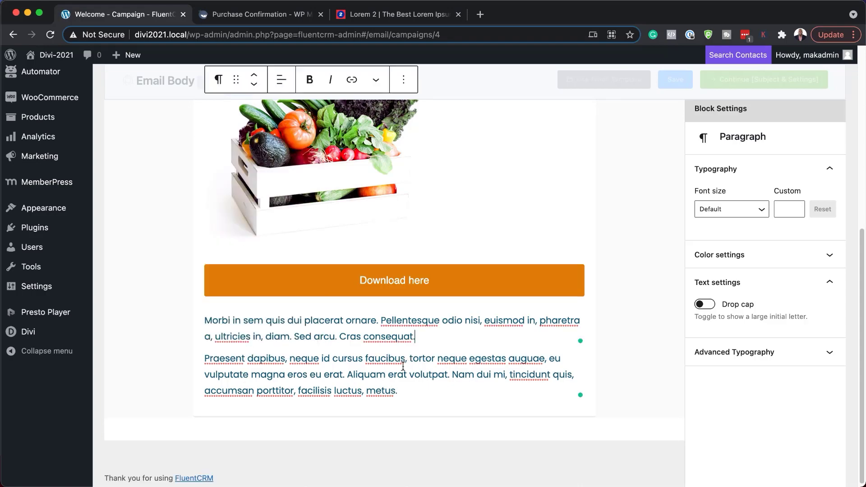
{"action": "scroll", "coordinate": [406, 357], "scroll_direction": "up", "scroll_amount": 7}
{"action": "scroll", "coordinate": [388, 361], "scroll_direction": "down", "scroll_amount": 5}
{"action": "scroll", "coordinate": [388, 361], "scroll_direction": "down", "scroll_amount": 2}
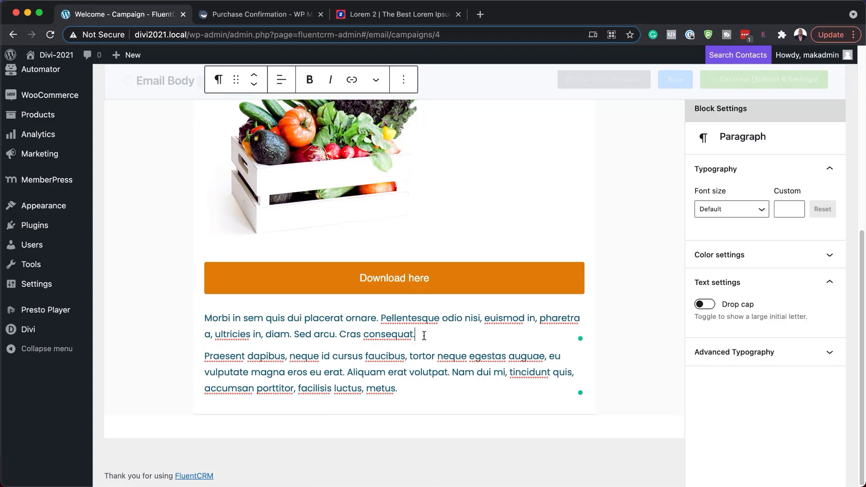
{"action": "key", "text": "Return"}
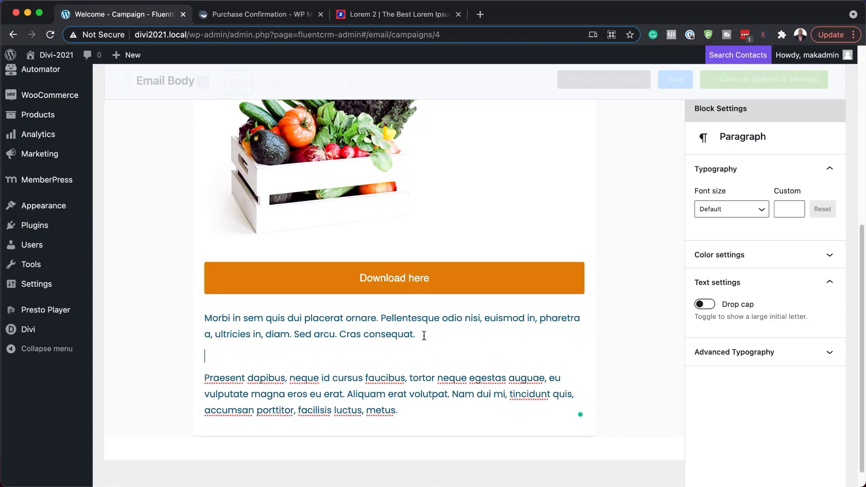
Insert a Conditional Section via /co with an empty Paragraph block inside it
{"action": "type", "text": "/"}
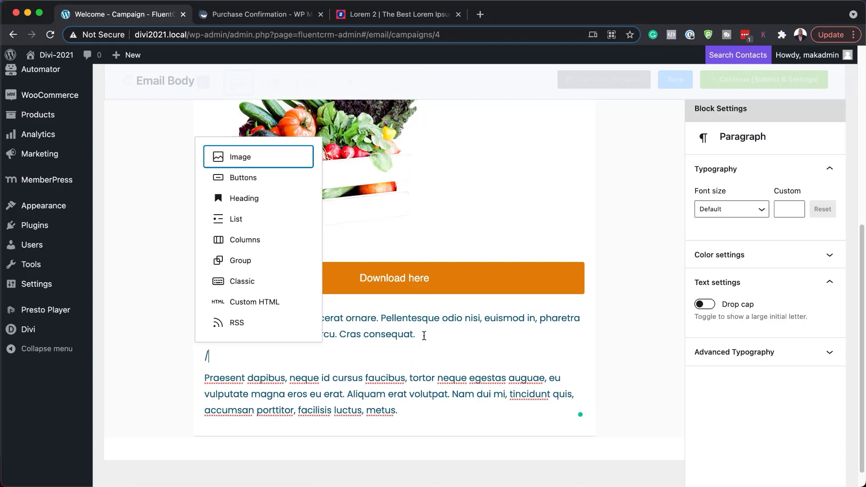
{"action": "type", "text": "co"}
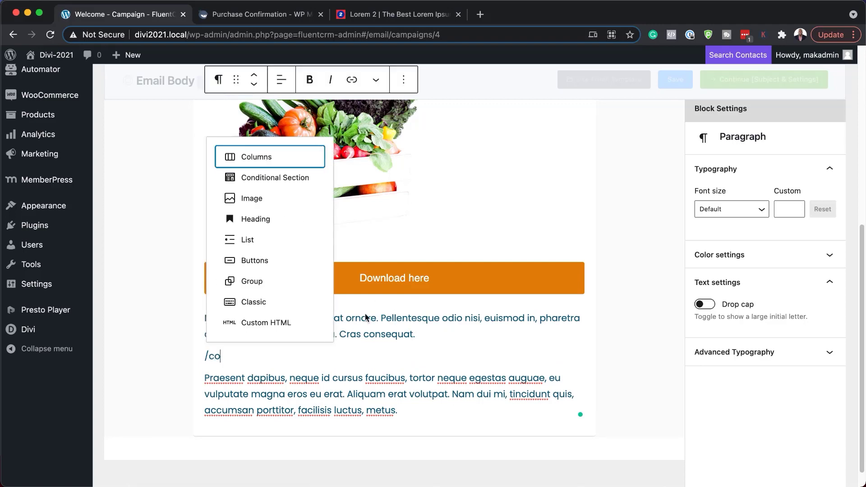
{"action": "left_click", "coordinate": [258, 182]}
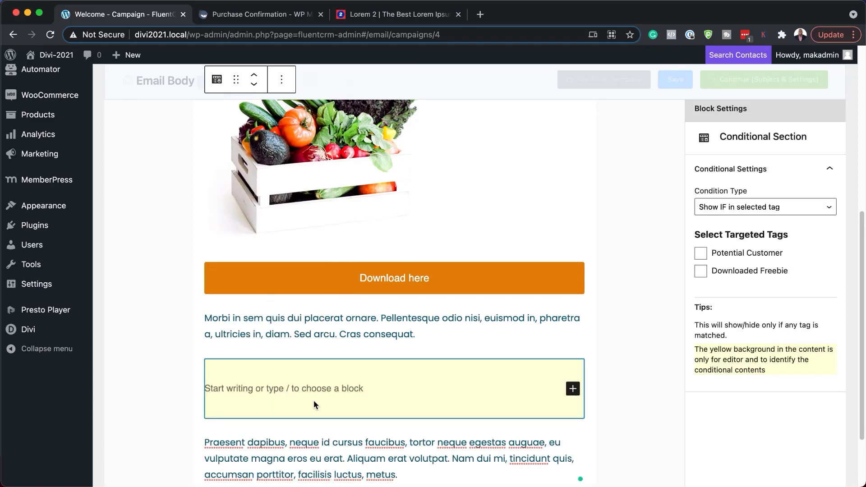
{"action": "left_click", "coordinate": [572, 389]}
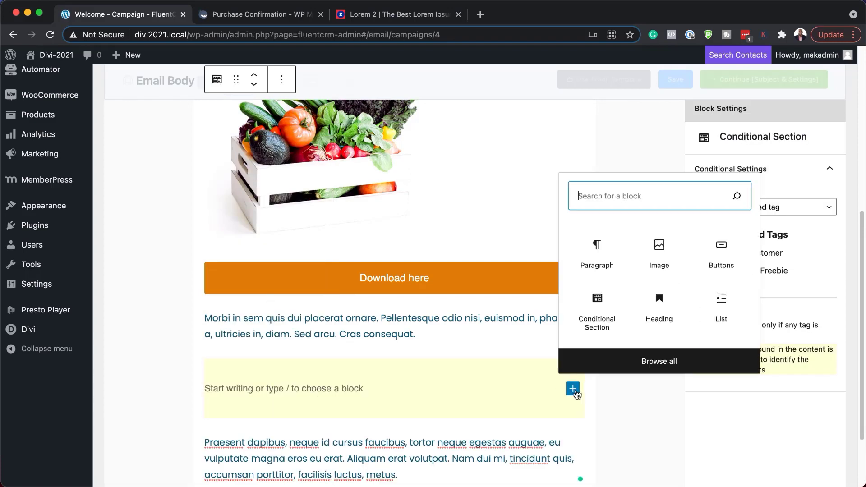
{"action": "left_click", "coordinate": [609, 264]}
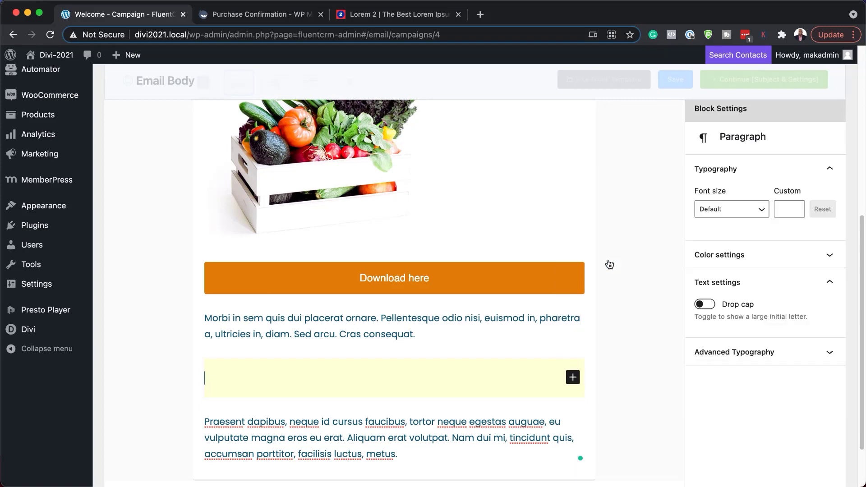
Paste the Morbi in sem paragraph from the Lorem 2 page into the section, then select the section
{"action": "left_click", "coordinate": [367, 14]}
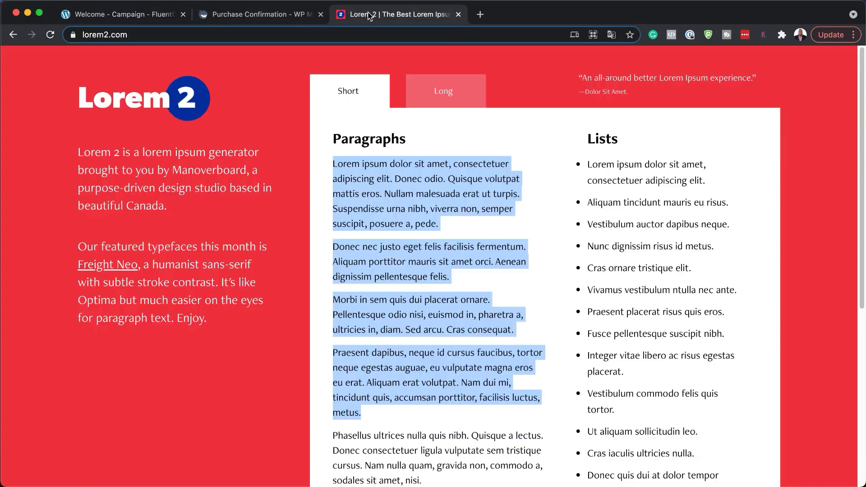
{"action": "left_click_drag", "start_coordinate": [333, 299], "coordinate": [519, 330]}
{"action": "key", "text": "super+c"}
{"action": "key", "text": "super+1"}
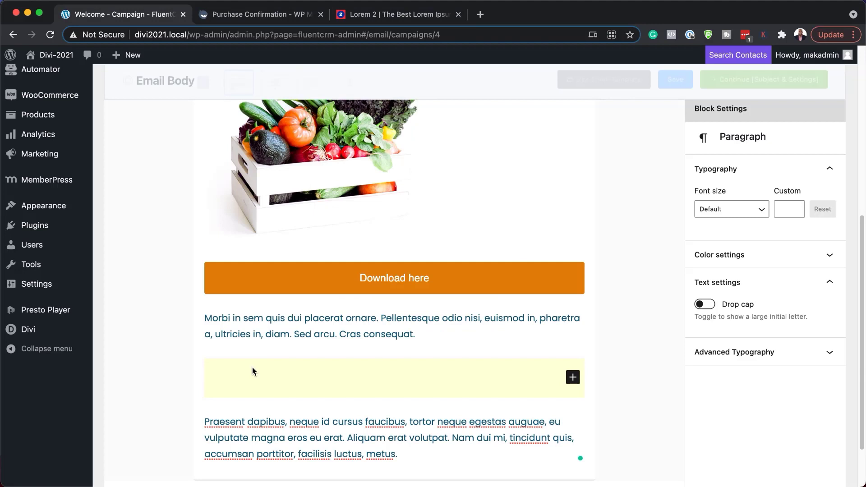
{"action": "key", "text": "super+v"}
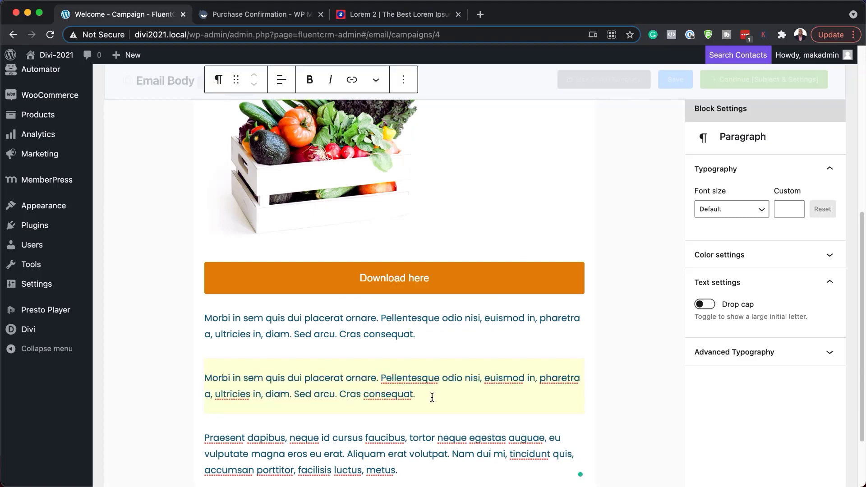
{"action": "left_click", "coordinate": [575, 364]}
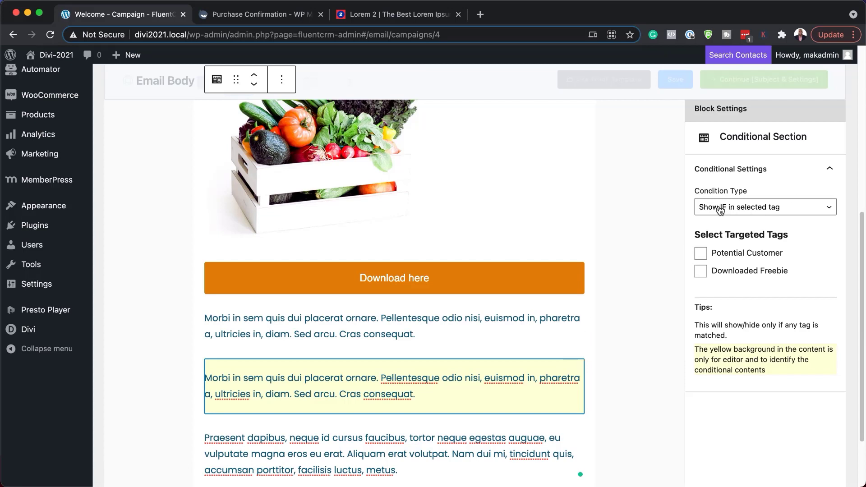
Tick Downloaded Freebie under Select Targeted Tags so only tagged contacts see the duplicate Morbi paragraph
{"action": "left_click", "coordinate": [700, 272]}
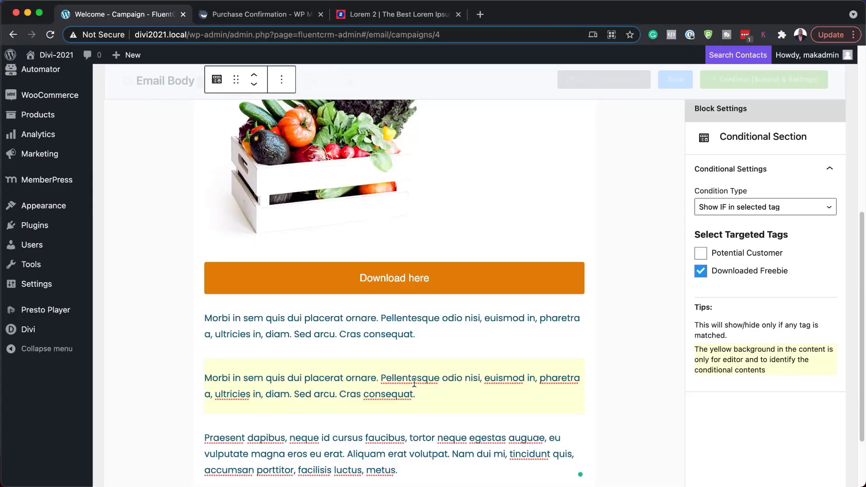
{"action": "scroll", "coordinate": [453, 387], "scroll_direction": "down", "scroll_amount": 3}
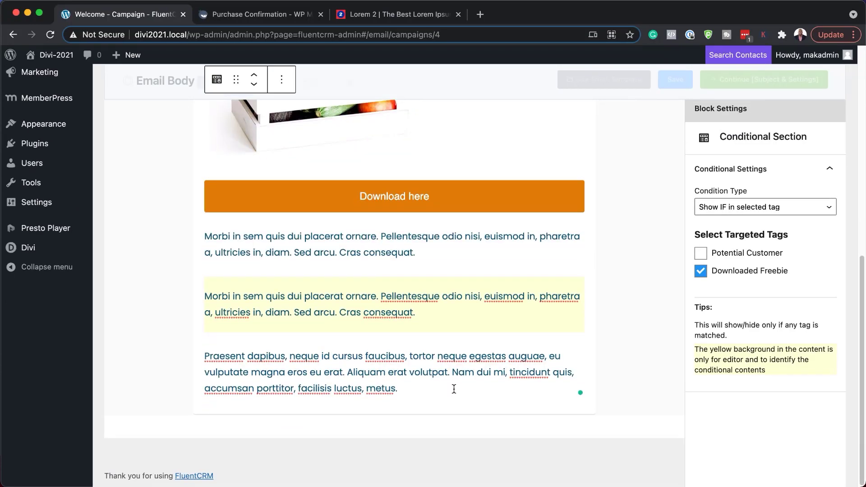
{"action": "scroll", "coordinate": [453, 388], "scroll_direction": "up", "scroll_amount": 10}
{"action": "scroll", "coordinate": [453, 389], "scroll_direction": "up", "scroll_amount": 1}
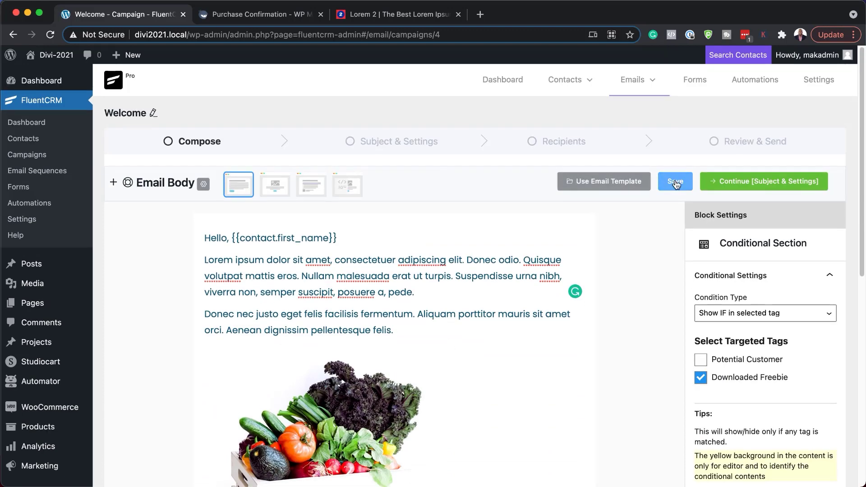
Move to the settings step and enter the email subject 'Welcome to our website'
{"action": "left_click", "coordinate": [729, 184]}
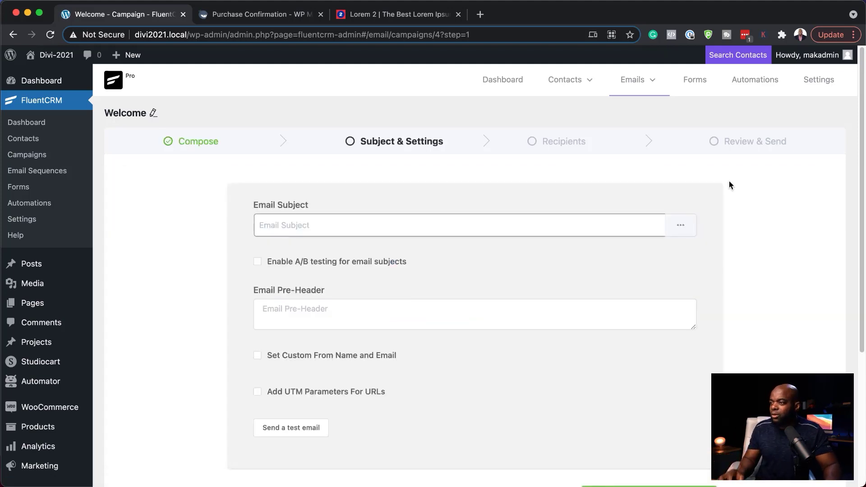
{"action": "left_click", "coordinate": [365, 227]}
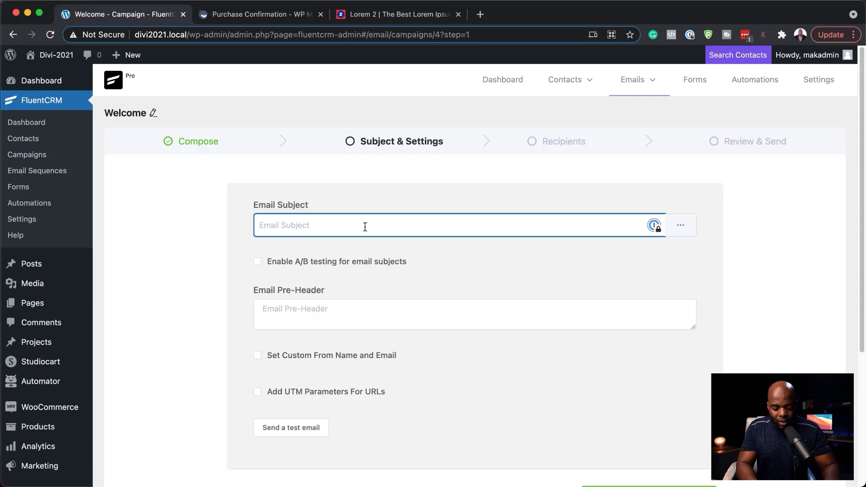
{"action": "type", "text": "Welcome to our website"}
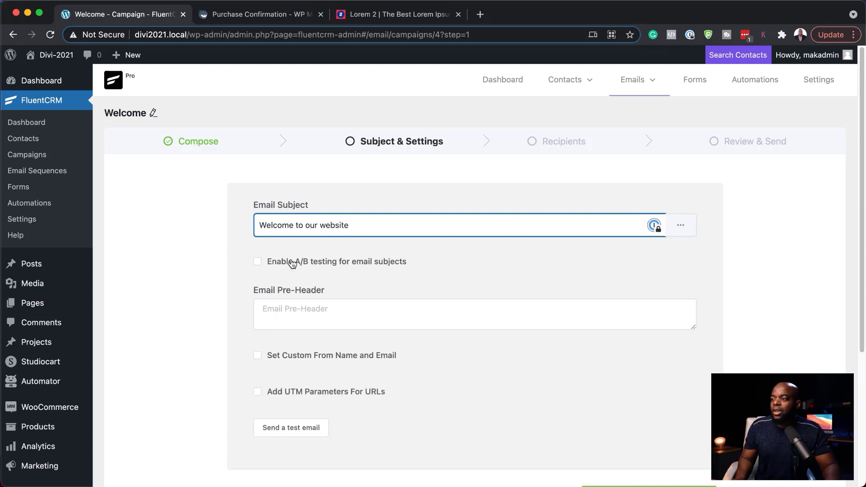
Try A/B subject testing with a second variant, switch it back off, and continue to Recipients
{"action": "left_click", "coordinate": [257, 262]}
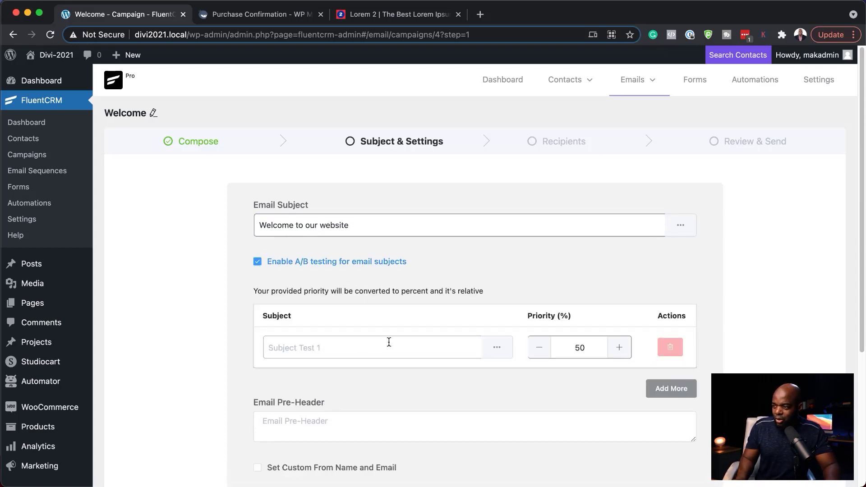
{"action": "scroll", "coordinate": [388, 340], "scroll_direction": "down", "scroll_amount": 3}
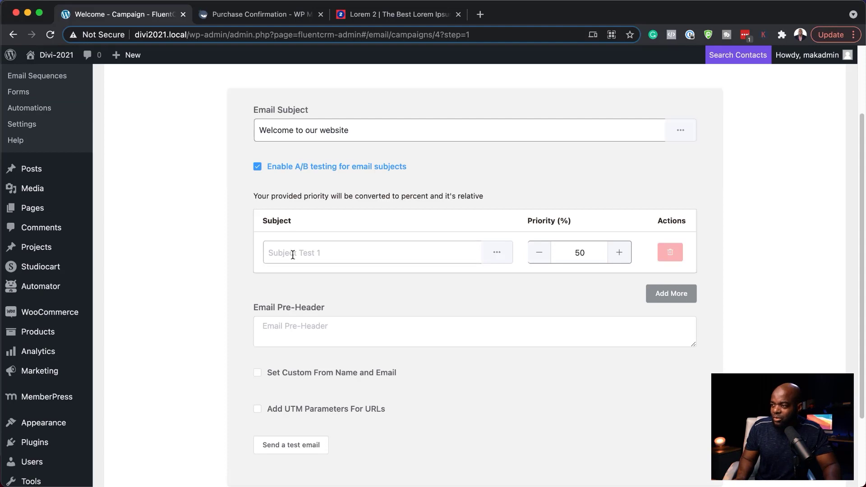
{"action": "left_click", "coordinate": [674, 295]}
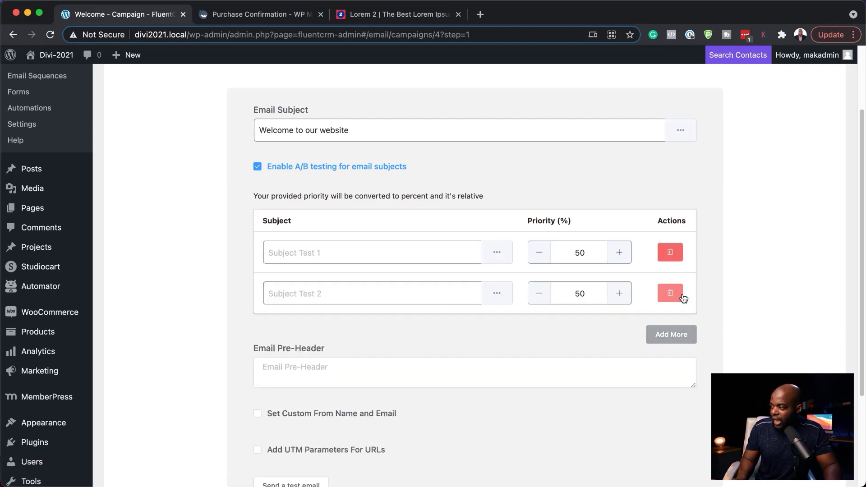
{"action": "left_click", "coordinate": [284, 255]}
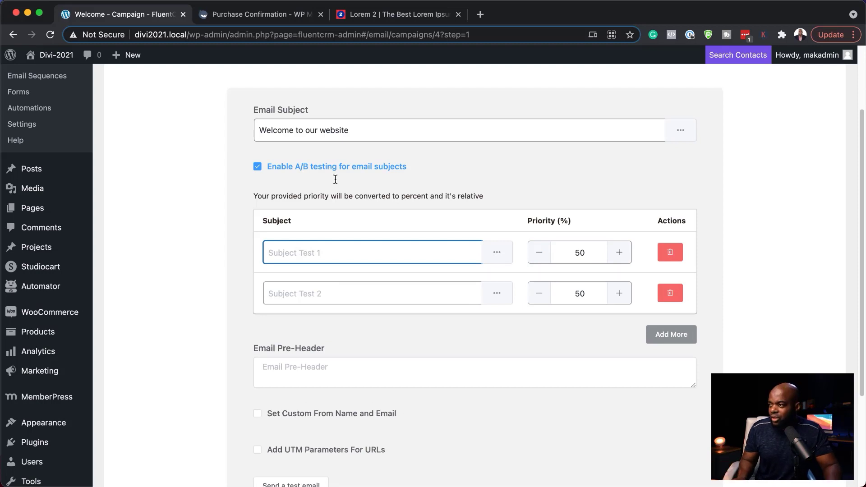
{"action": "left_click", "coordinate": [279, 295]}
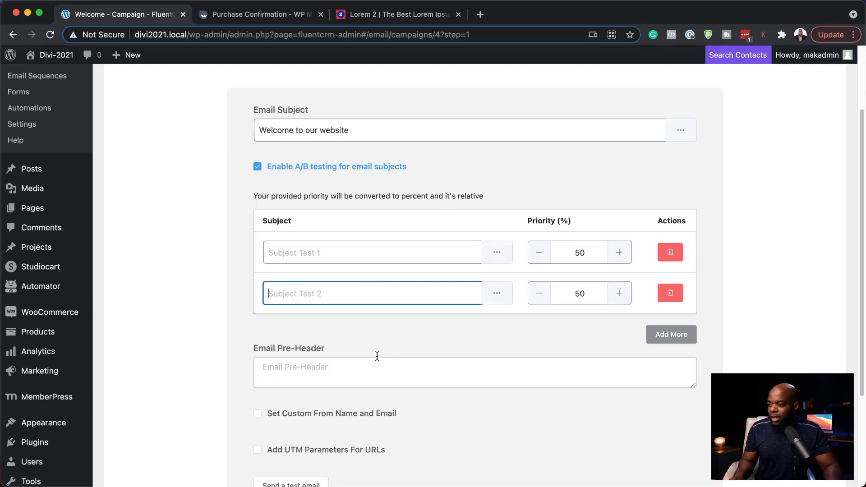
{"action": "left_click", "coordinate": [261, 167]}
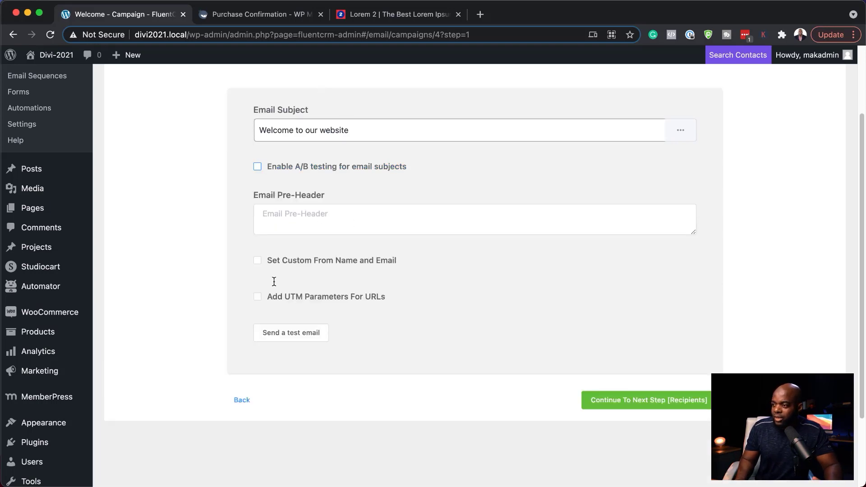
{"action": "left_click", "coordinate": [609, 406]}
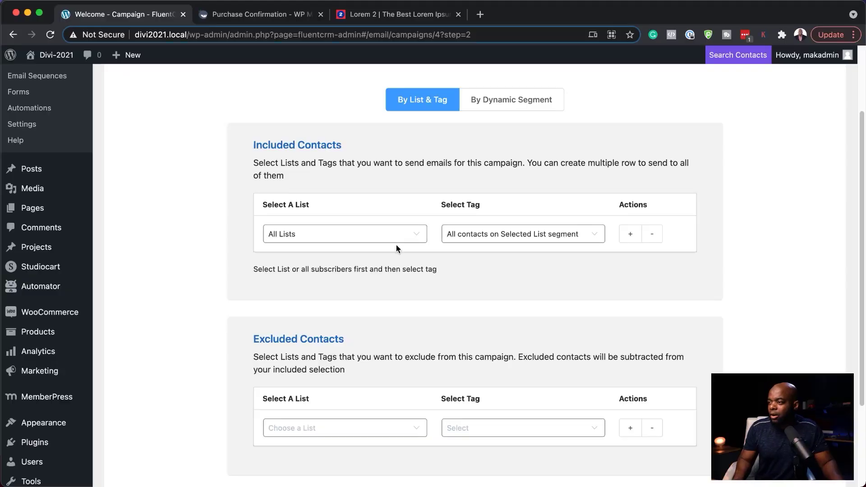
Open the Select A List dropdown under Included Contacts to see the available lists
{"action": "left_click", "coordinate": [398, 237]}
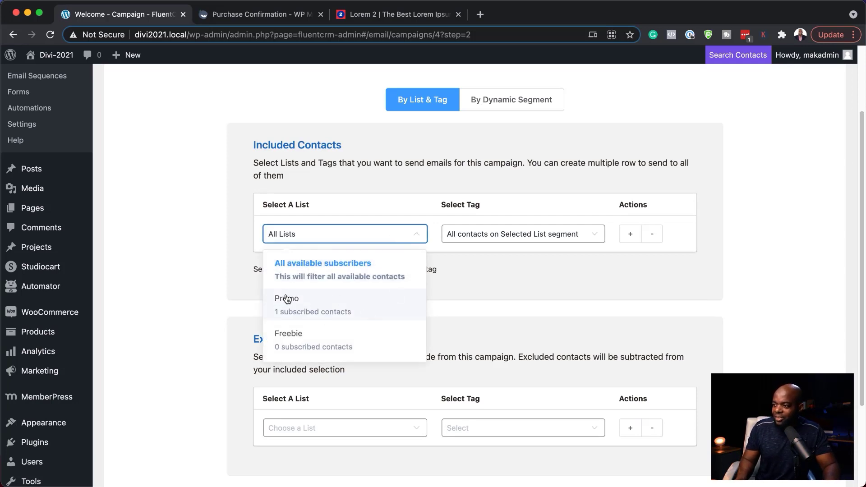
Include the Promo list filtered to the Downloaded Freebie tag
{"action": "left_click", "coordinate": [333, 311]}
{"action": "left_click", "coordinate": [508, 238]}
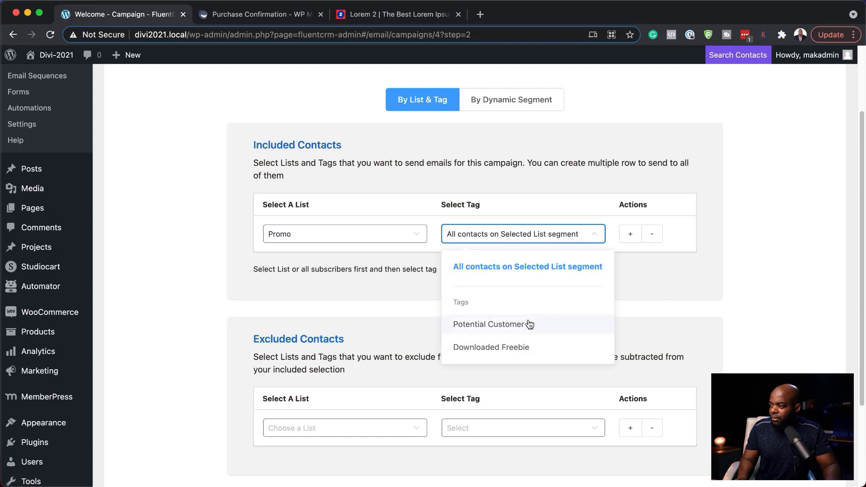
{"action": "left_click", "coordinate": [474, 348]}
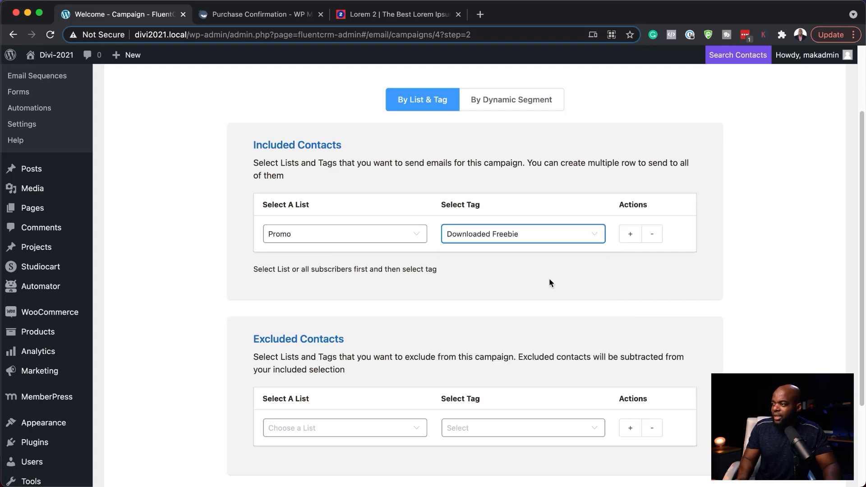
{"action": "scroll", "coordinate": [572, 294], "scroll_direction": "down", "scroll_amount": 5}
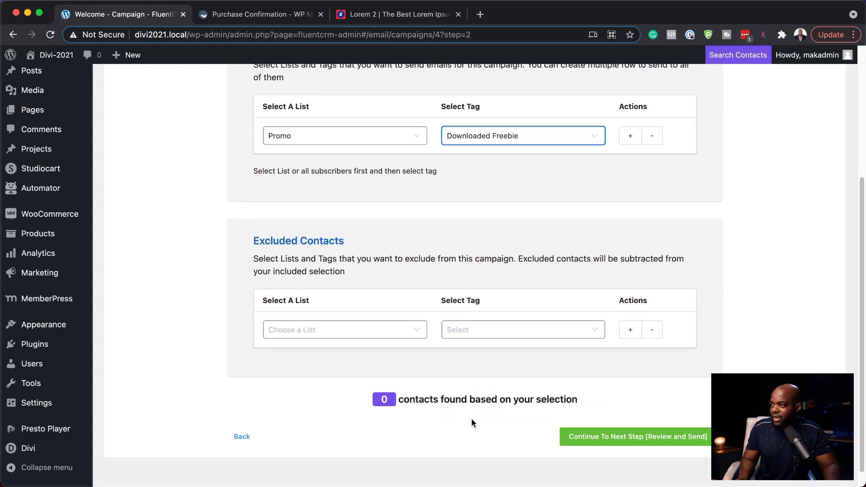
Switch the row to All Lists with the Downloaded Freebie tag and add a second All Lists row
{"action": "left_click", "coordinate": [393, 137]}
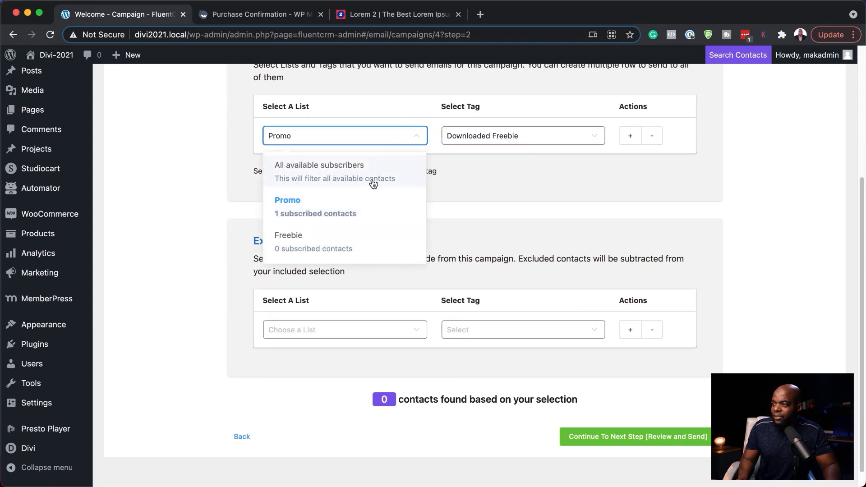
{"action": "left_click", "coordinate": [328, 170]}
{"action": "left_click", "coordinate": [522, 136]}
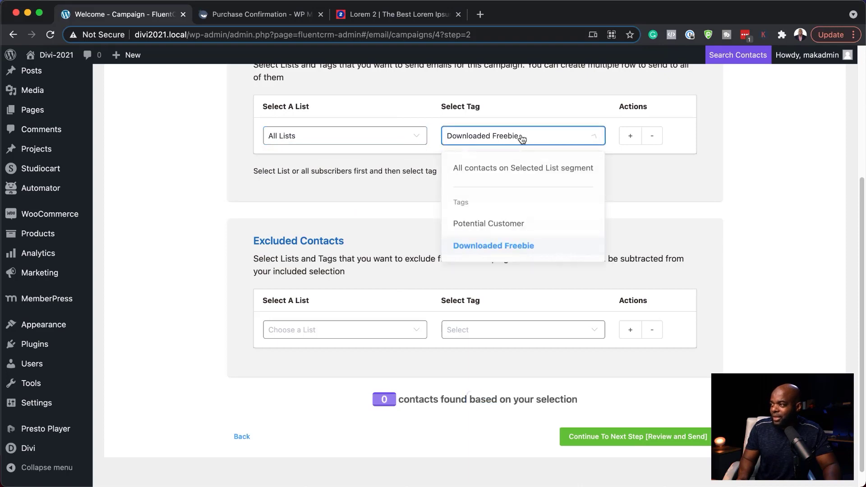
{"action": "left_click", "coordinate": [513, 170]}
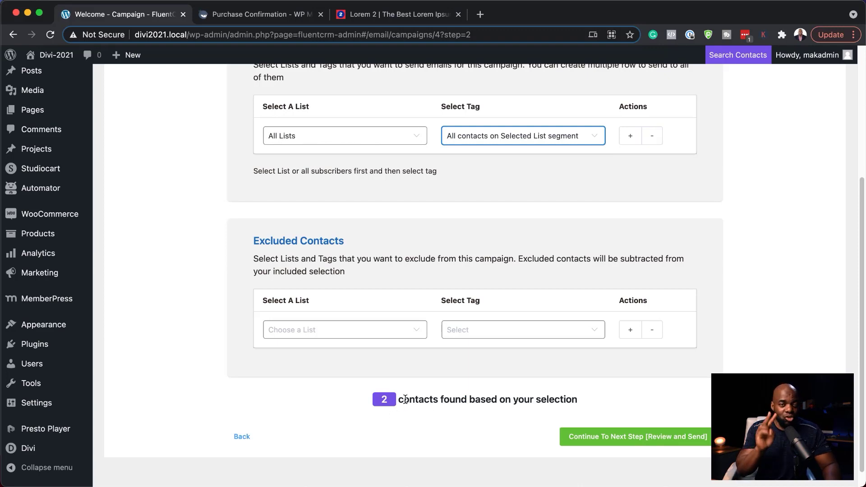
{"action": "left_click", "coordinate": [476, 142]}
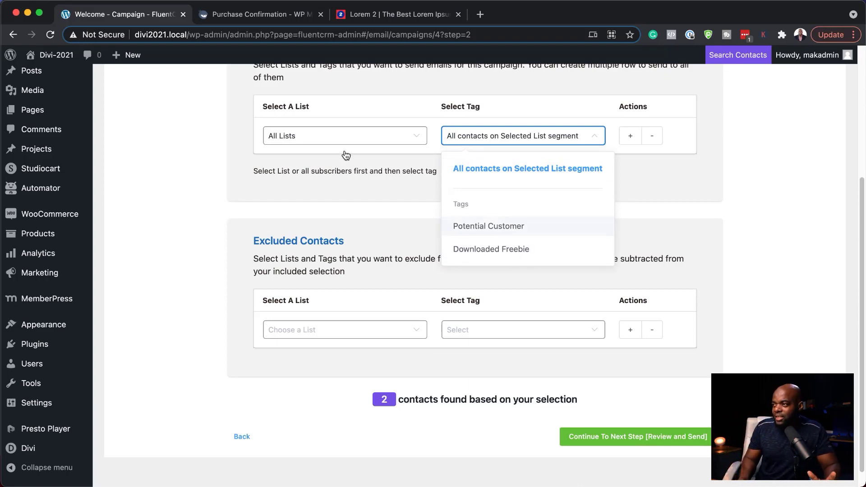
{"action": "left_click", "coordinate": [483, 257]}
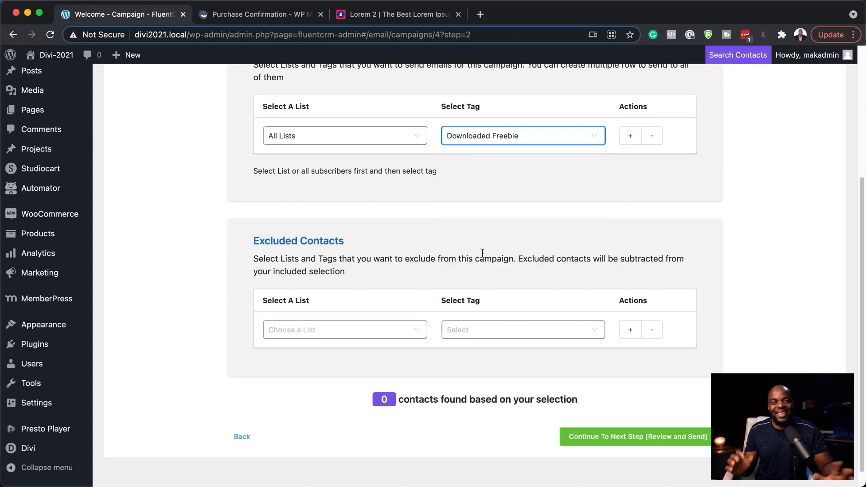
{"action": "left_click", "coordinate": [630, 136]}
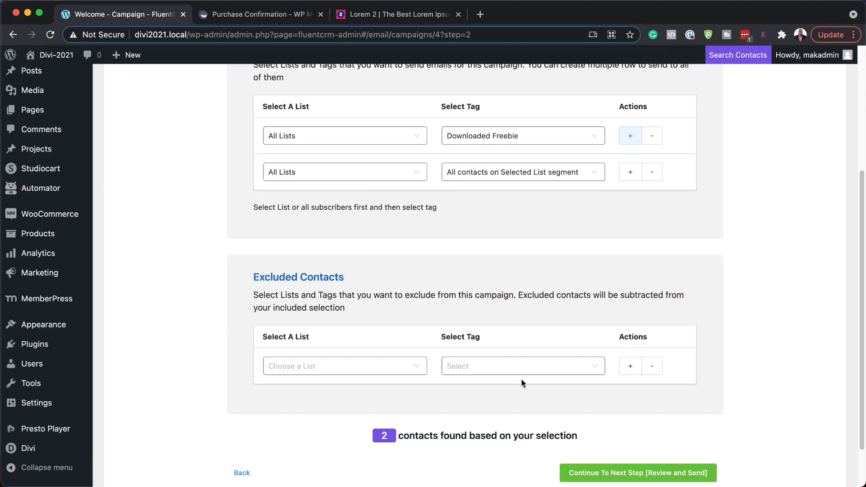
Continue to Review and Send, look over the Welcome email, and send it now to 2 recipients
{"action": "left_click", "coordinate": [583, 474]}
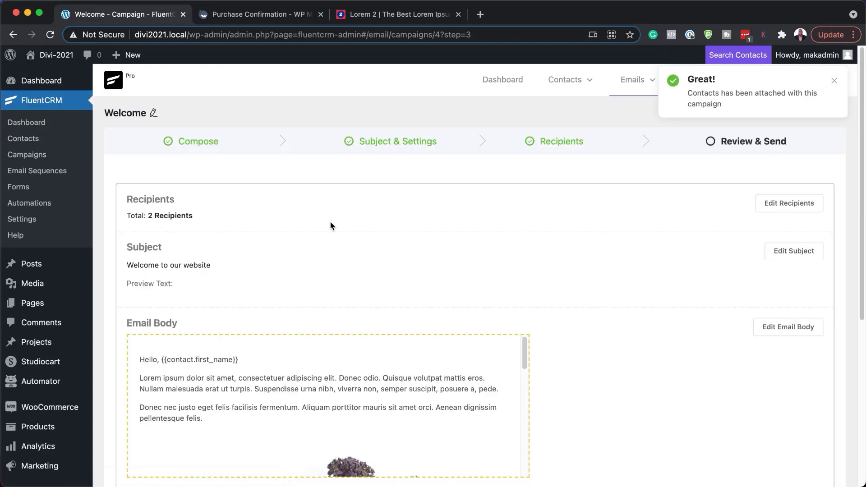
{"action": "scroll", "coordinate": [495, 269], "scroll_direction": "down", "scroll_amount": 3}
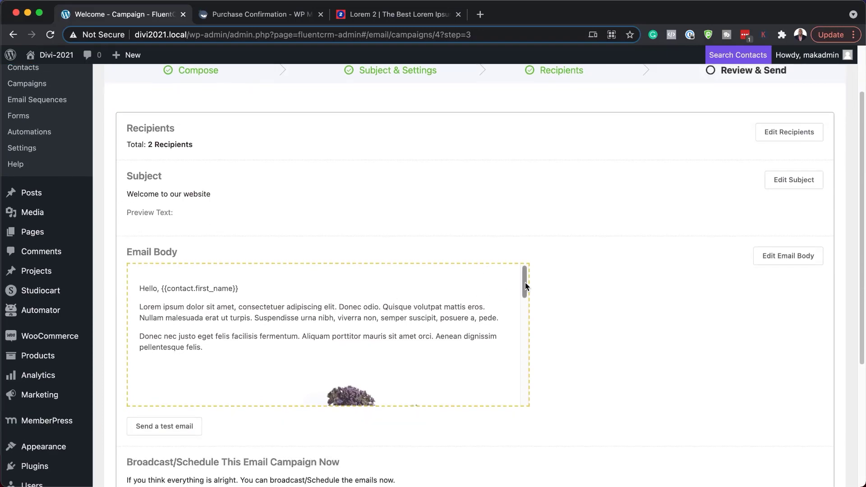
{"action": "left_click_drag", "start_coordinate": [524, 283], "coordinate": [514, 434]}
{"action": "scroll", "coordinate": [387, 336], "scroll_direction": "down", "scroll_amount": 5}
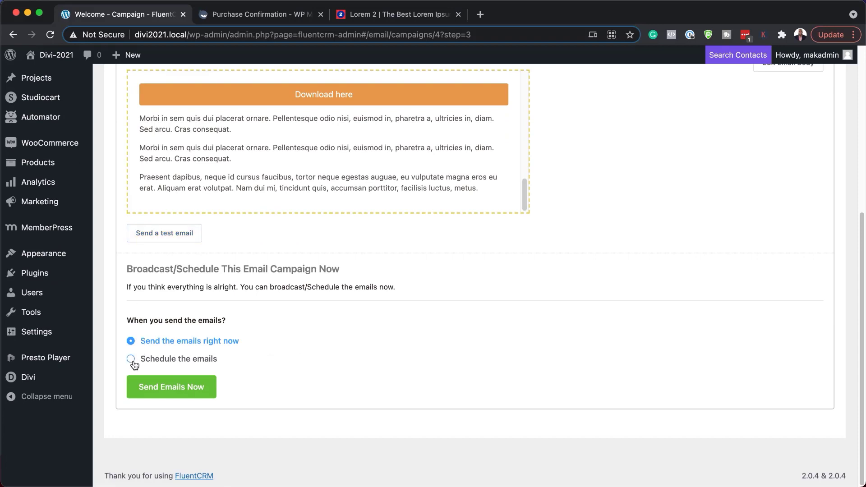
{"action": "left_click", "coordinate": [165, 389]}
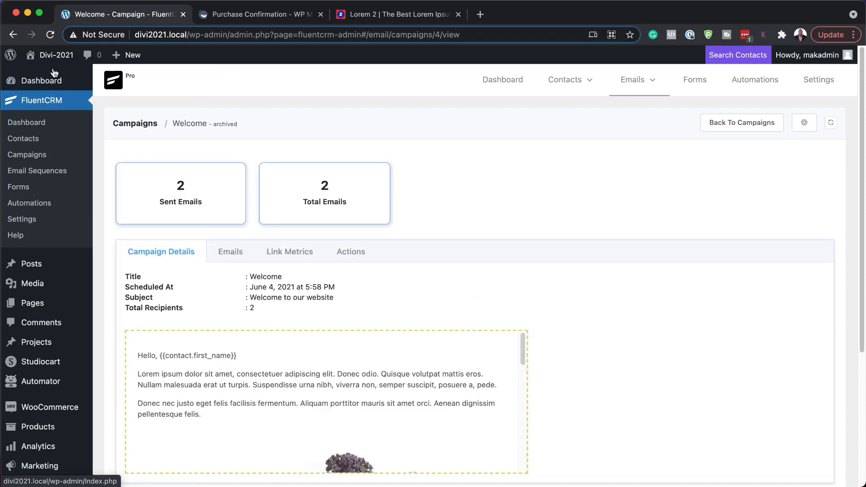
Check the Dashboard and the 2 contact lists, then go to the empty Automations page
{"action": "mouse_move", "coordinate": [51, 85]}
{"action": "left_click", "coordinate": [44, 104]}
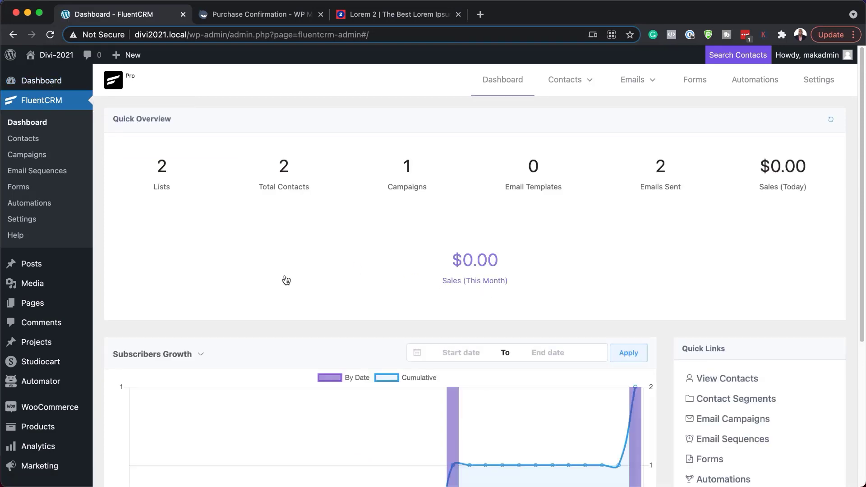
{"action": "left_click", "coordinate": [164, 170]}
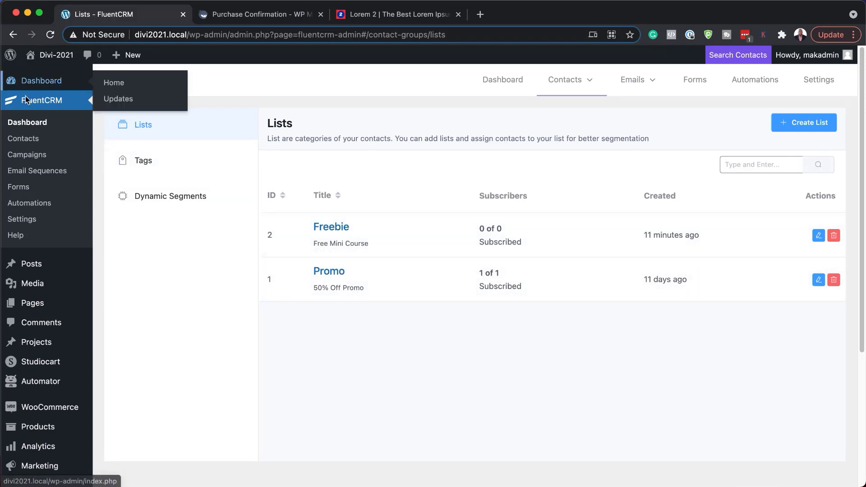
{"action": "left_click", "coordinate": [39, 121]}
{"action": "mouse_move", "coordinate": [590, 100]}
{"action": "mouse_move", "coordinate": [631, 84]}
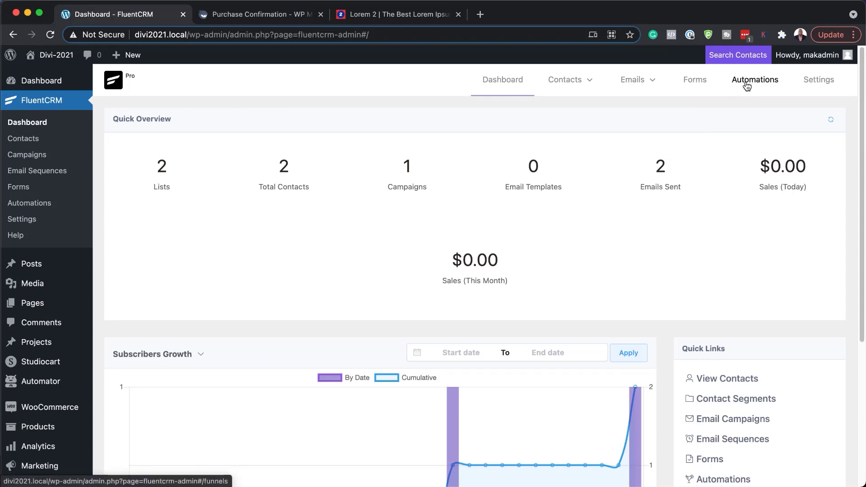
{"action": "left_click", "coordinate": [747, 86]}
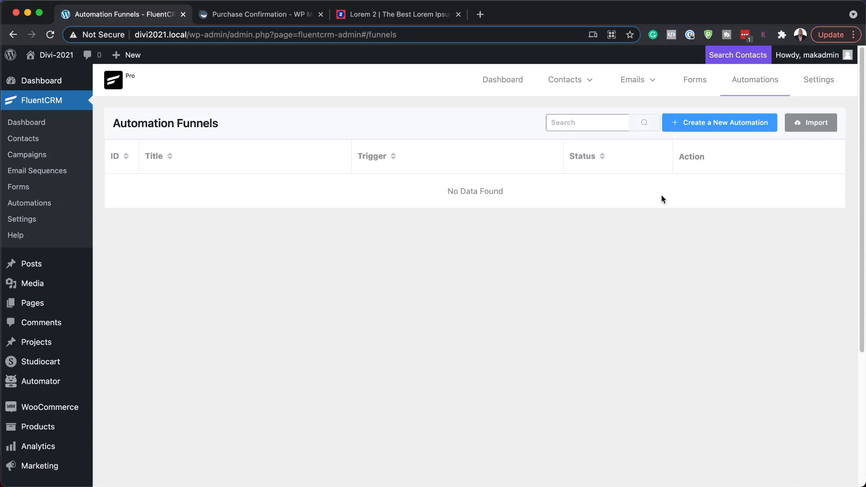
Create a new automation funnel and enter 'Freebie' as its internal label
{"action": "left_click", "coordinate": [704, 128]}
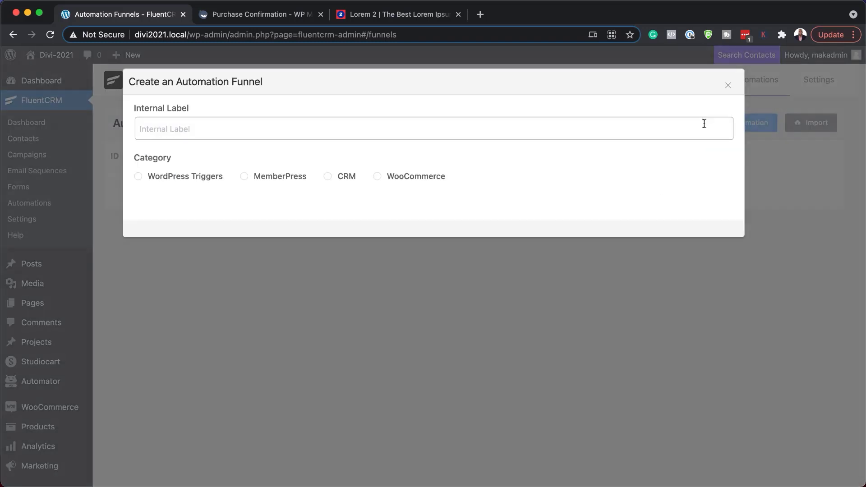
{"action": "left_click", "coordinate": [203, 128]}
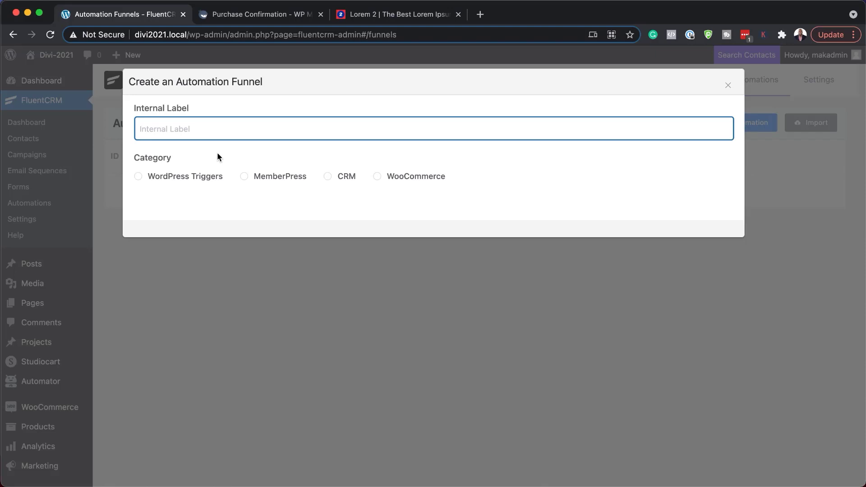
{"action": "type", "text": "Freebie"}
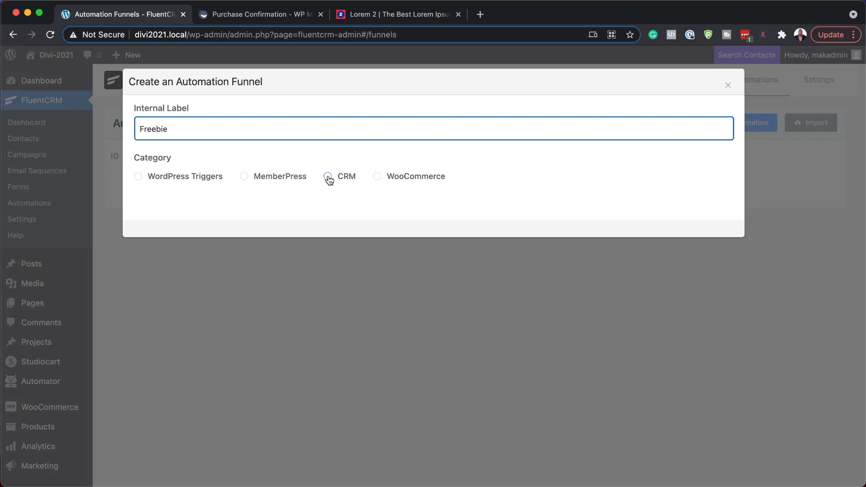
Create the funnel with the CRM 'Tag Applied' trigger
{"action": "left_click", "coordinate": [328, 177]}
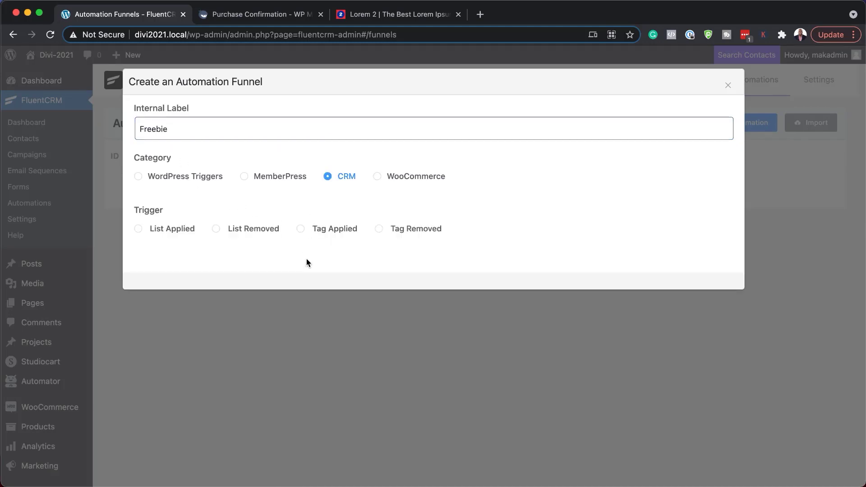
{"action": "left_click", "coordinate": [301, 230]}
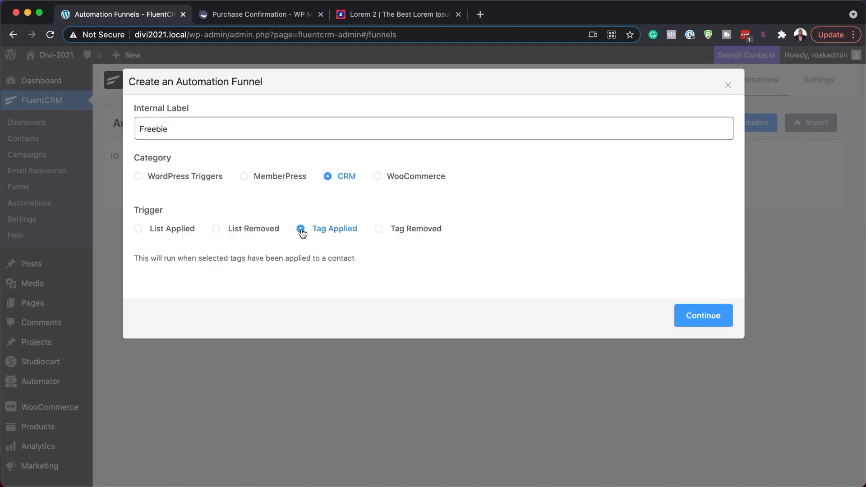
{"action": "left_click", "coordinate": [714, 320]}
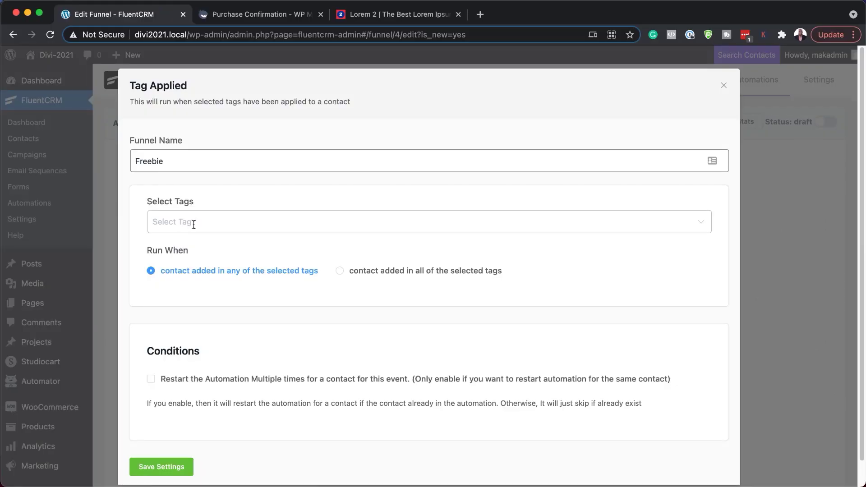
Set the trigger tag to 'Downloaded Freebie' and save the trigger settings
{"action": "left_click", "coordinate": [193, 224]}
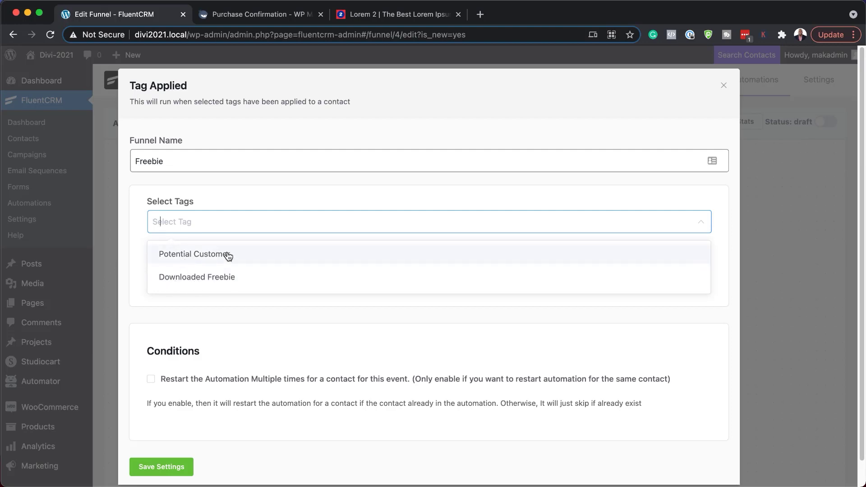
{"action": "left_click", "coordinate": [219, 279]}
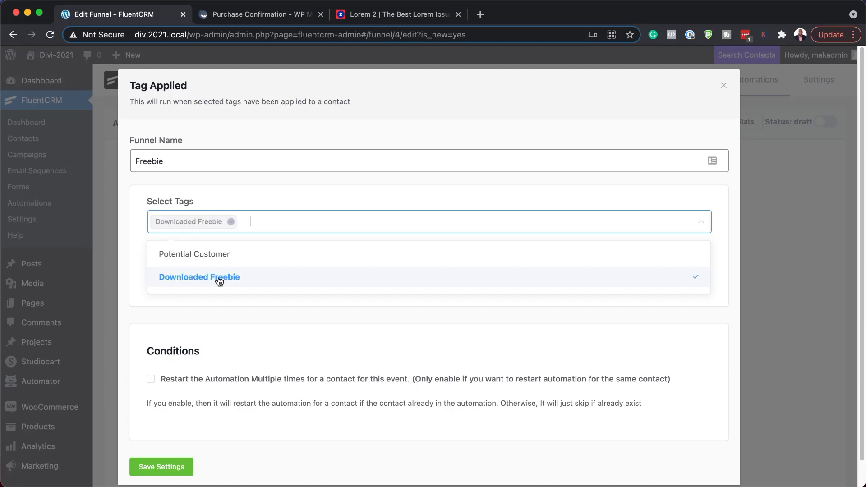
{"action": "left_click", "coordinate": [244, 194]}
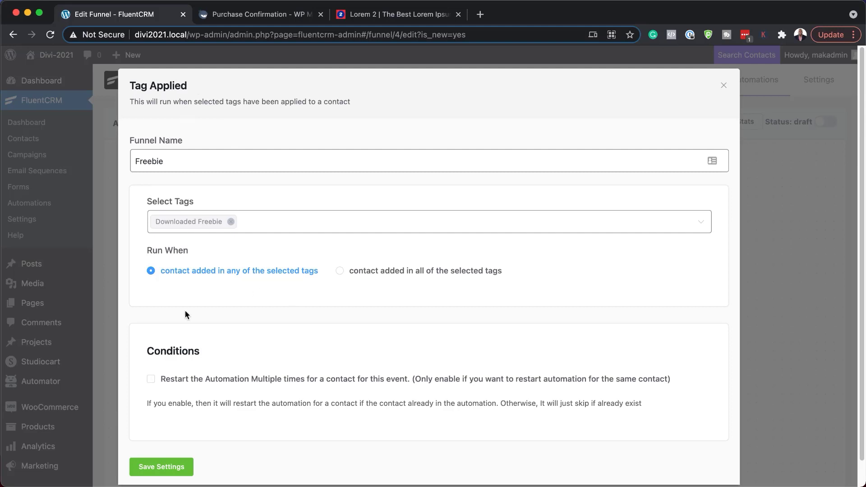
{"action": "scroll", "coordinate": [169, 445], "scroll_direction": "down", "scroll_amount": 1}
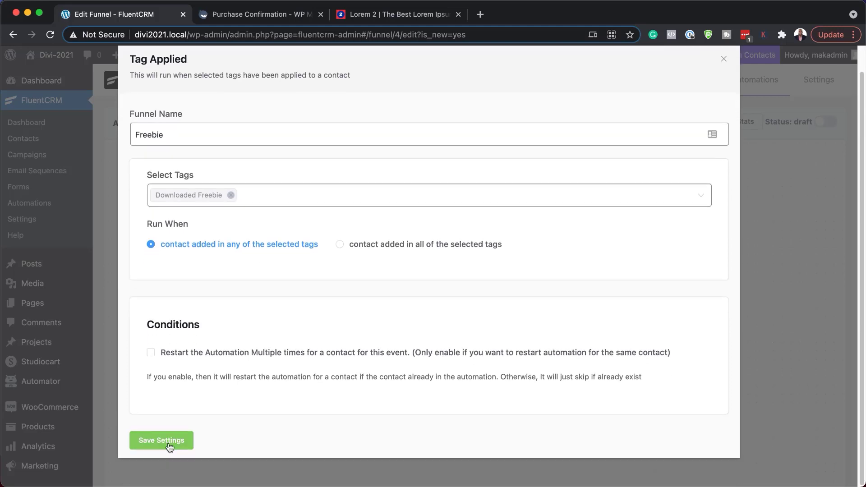
{"action": "left_click", "coordinate": [169, 445]}
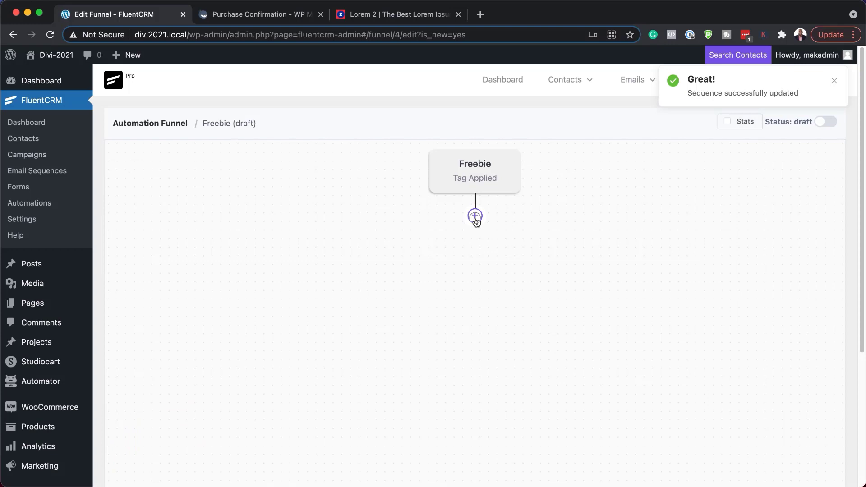
Add a Send Custom Email step with the subject 'Download your freebie'
{"action": "left_click", "coordinate": [475, 217]}
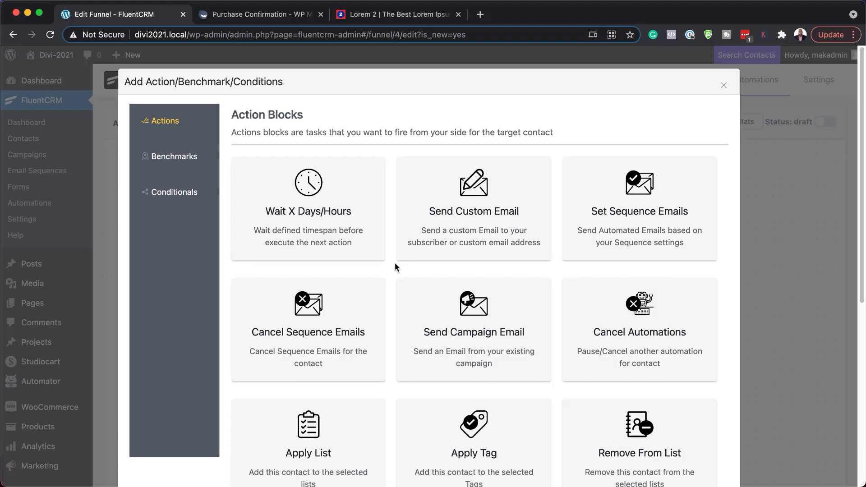
{"action": "left_click", "coordinate": [504, 216]}
{"action": "scroll", "coordinate": [290, 191], "scroll_direction": "down", "scroll_amount": 1}
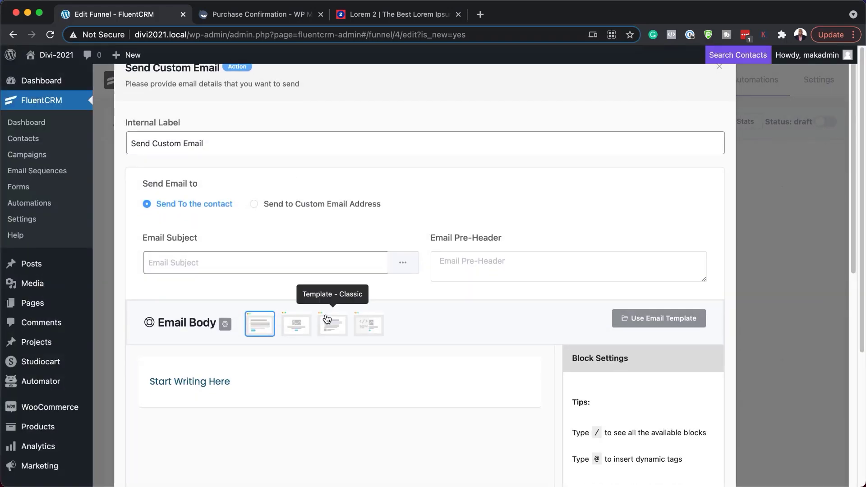
{"action": "left_click", "coordinate": [247, 265]}
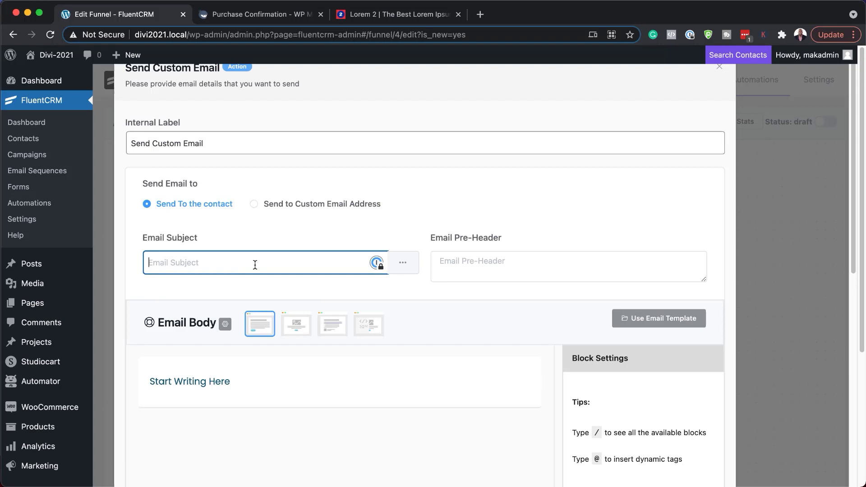
{"action": "type", "text": "Dlo"}
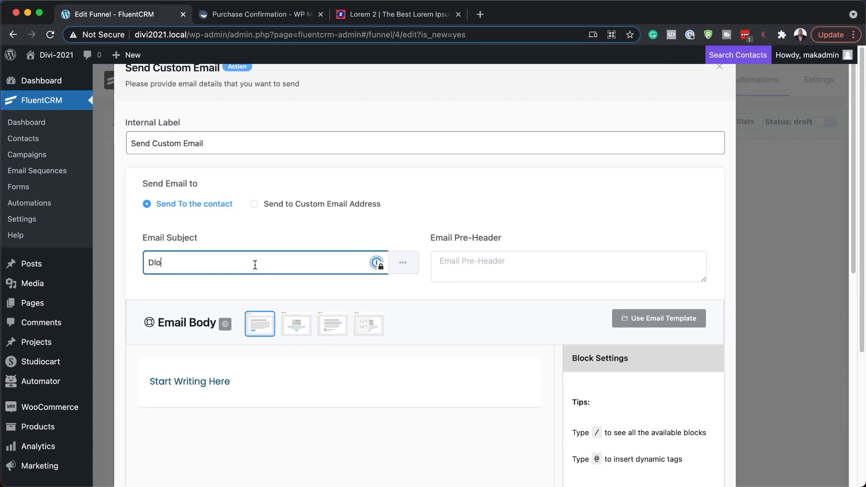
Replace the body placeholder with 'Hello, {{contact.first_name}}' and pasted Lorem ipsum paragraphs
{"action": "left_click_drag", "start_coordinate": [245, 381], "coordinate": [144, 376]}
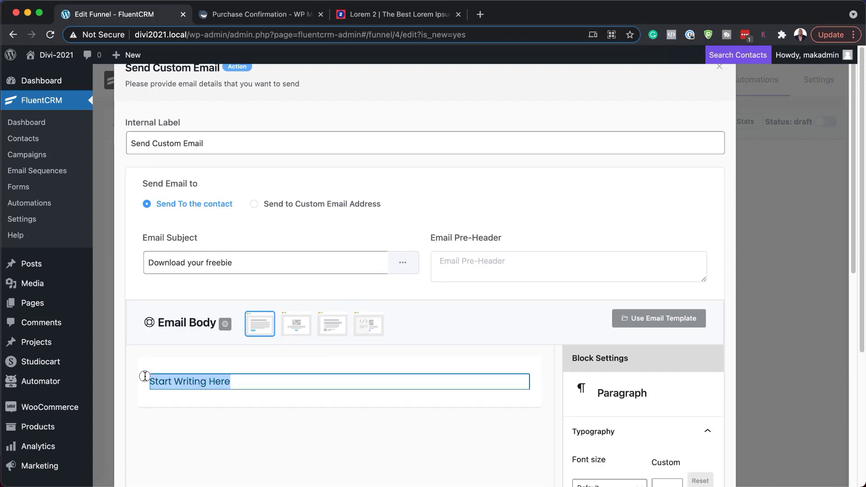
{"action": "type", "text": "Hell"}
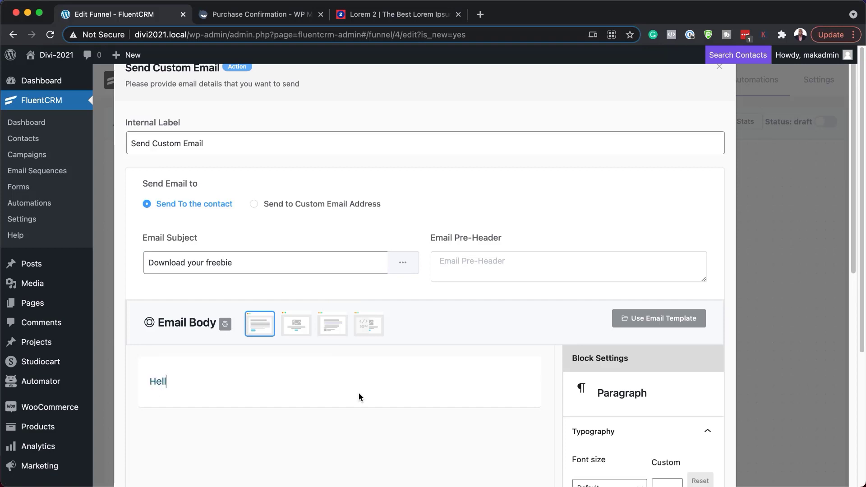
{"action": "type", "text": "o, {{contact.first_name}}"}
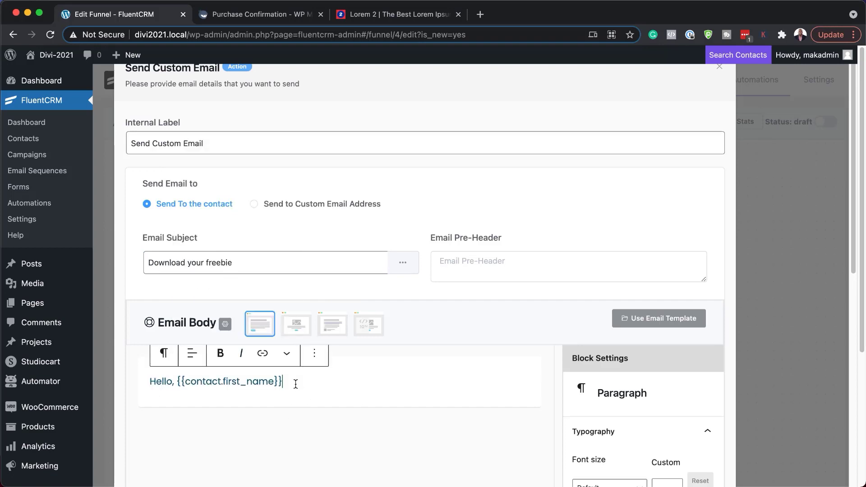
{"action": "type", "text": "Lorem ipsum dolor sit amet, consectetuer adipiscing elit. Donec odio. Quisque volutpat mattis eros. Nullam malesuada erat ut turpis. Suspendisse urna nibh, viverra non, semper suscipit, posuere a, pede. Donec nec justo eget felis facilisis fermentum. Aliquam porttitor mauris sit amet orci. Aenean dignissim pellentesque felis. Morbi in sem quis dui placerat ornare. Pellentesque odio nisi, euismod in, pharetra a, ultricies in, diam. Sed arcu. Cras consequat."}
Add a 'Download here!' button linking to # in a new tab, then save the email
{"action": "left_click", "coordinate": [385, 243]}
{"action": "key", "text": "Return"}
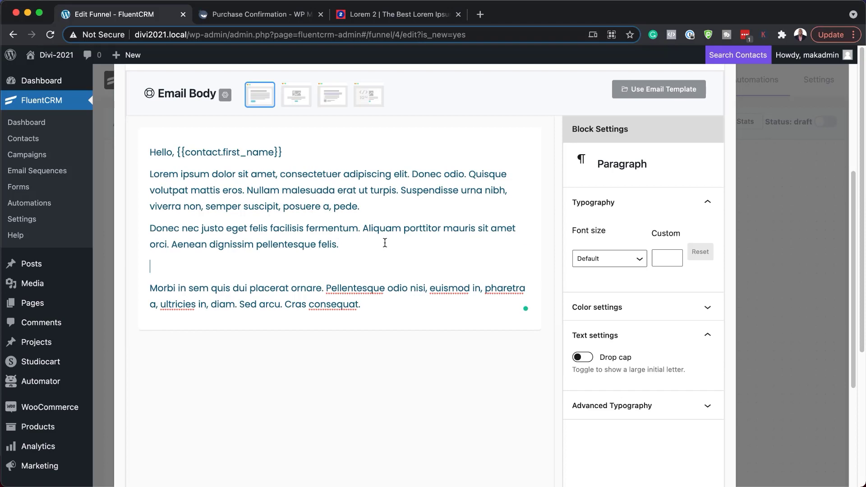
{"action": "type", "text": "/butt"}
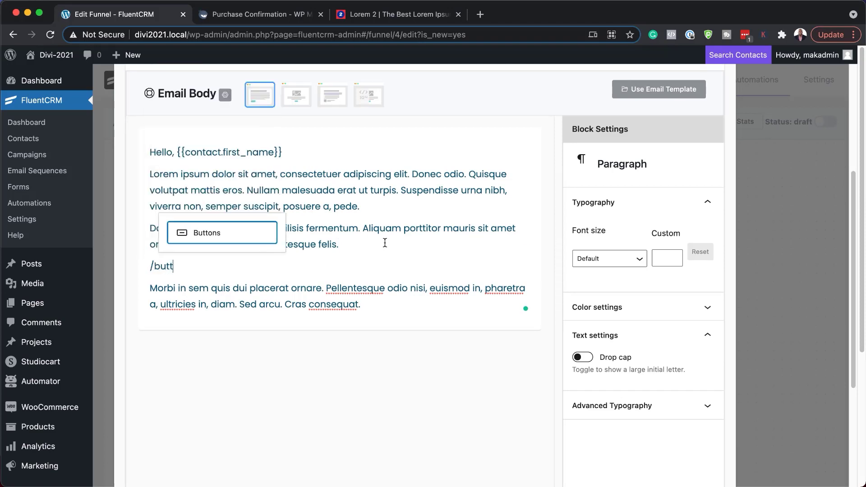
{"action": "left_click", "coordinate": [225, 232]}
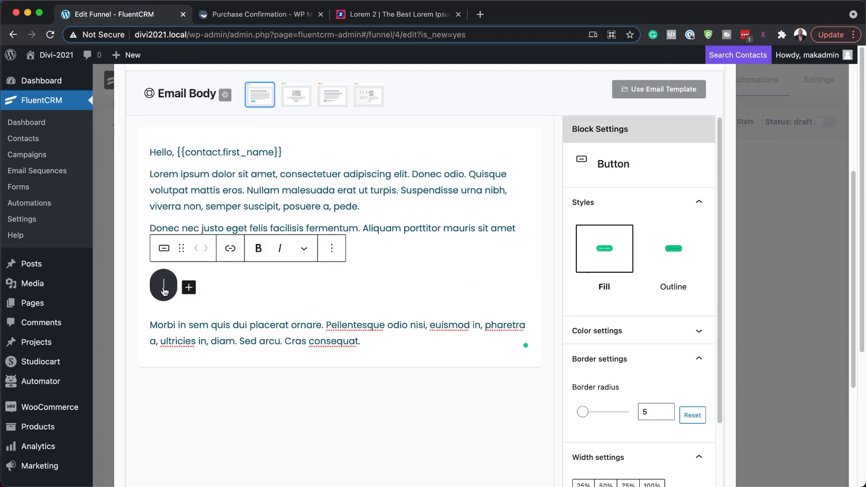
{"action": "type", "text": "Download here!"}
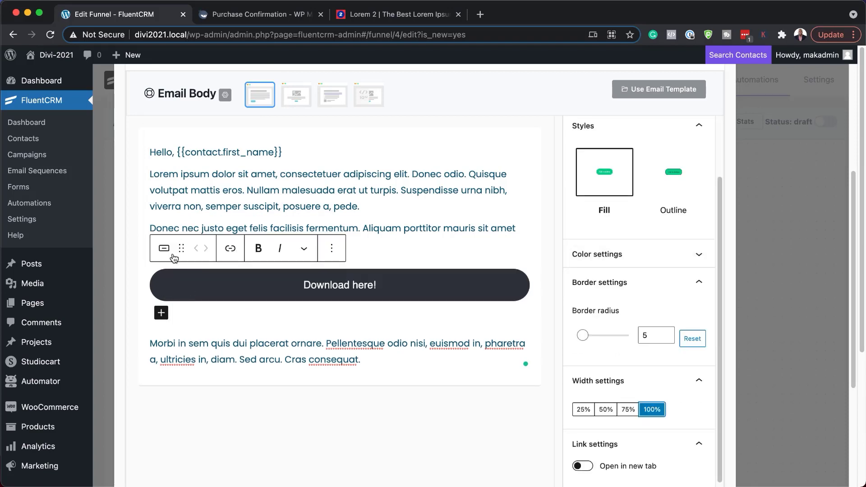
{"action": "left_click", "coordinate": [232, 251]}
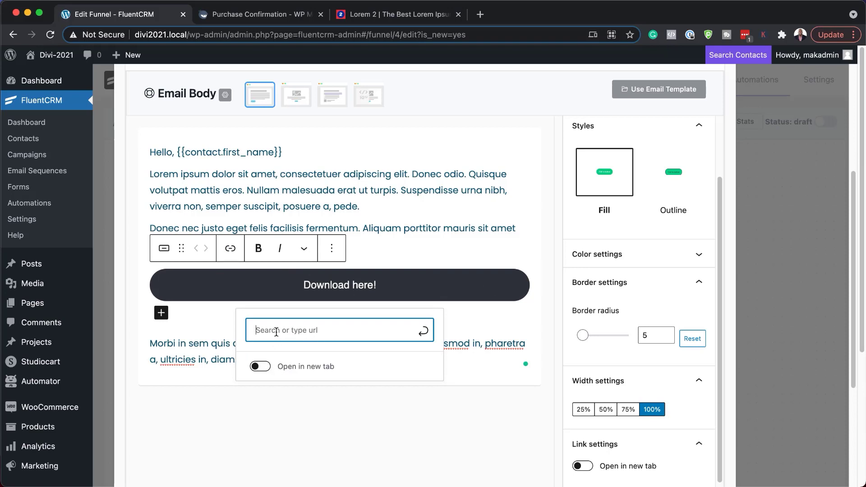
{"action": "type", "text": "#"}
{"action": "key", "text": "Return"}
{"action": "left_click", "coordinate": [260, 367]}
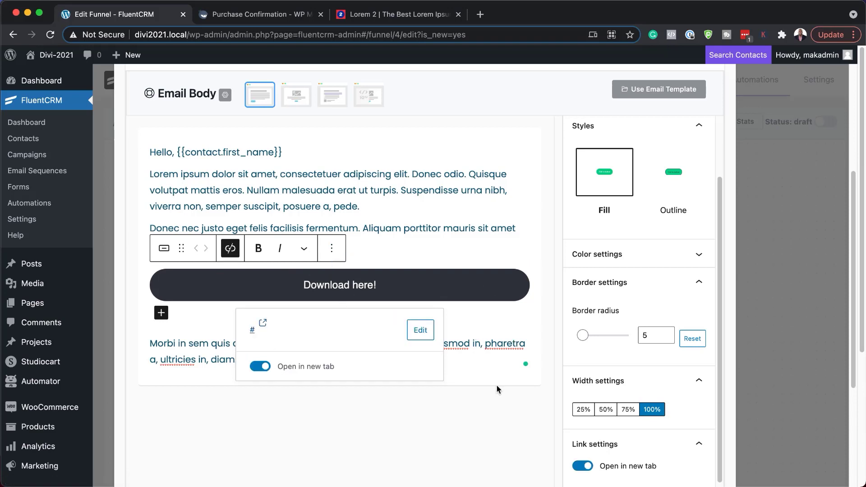
{"action": "scroll", "coordinate": [459, 418], "scroll_direction": "down", "scroll_amount": 5}
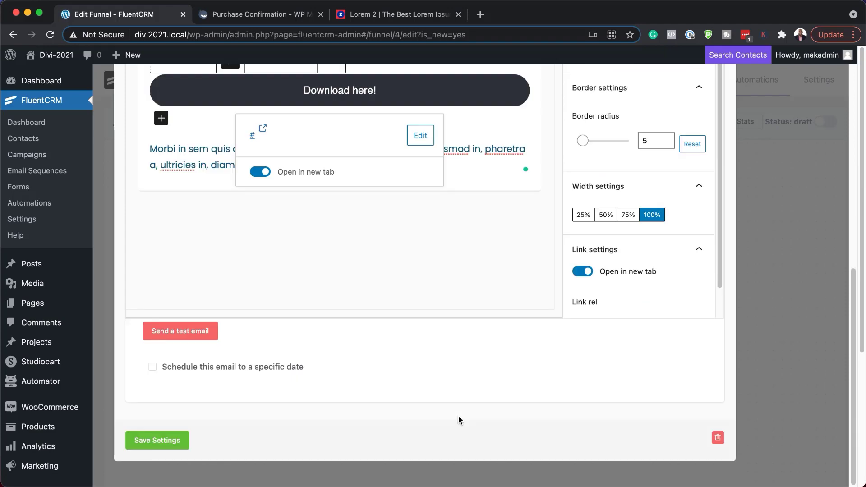
{"action": "left_click", "coordinate": [165, 446]}
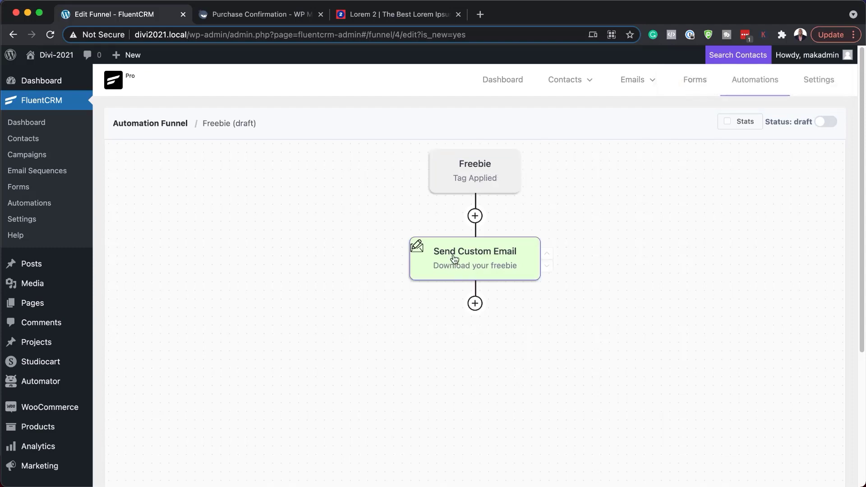
Add a Wait X Days/Hours step of 1 day after the custom email
{"action": "left_click", "coordinate": [474, 302]}
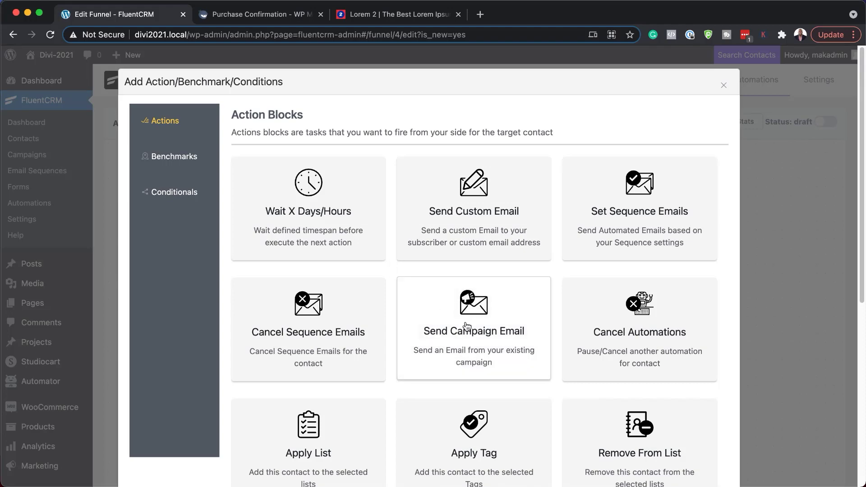
{"action": "left_click", "coordinate": [325, 206]}
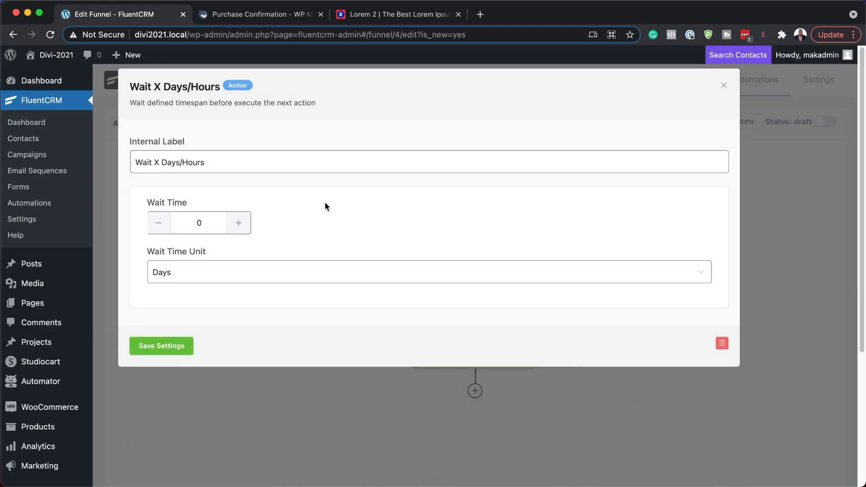
{"action": "left_click", "coordinate": [181, 275]}
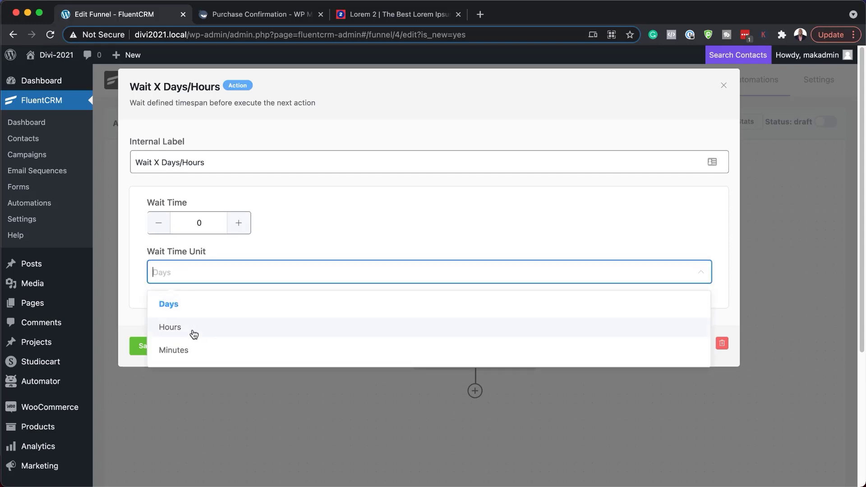
{"action": "left_click", "coordinate": [244, 225]}
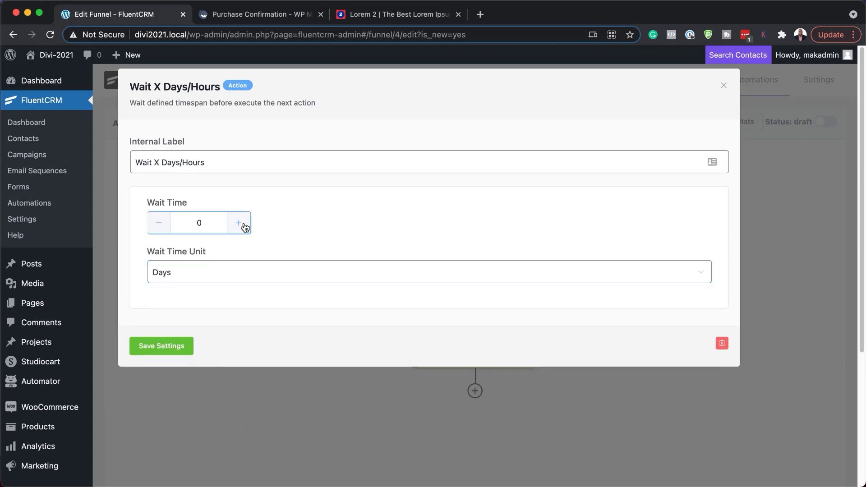
{"action": "left_click", "coordinate": [166, 348]}
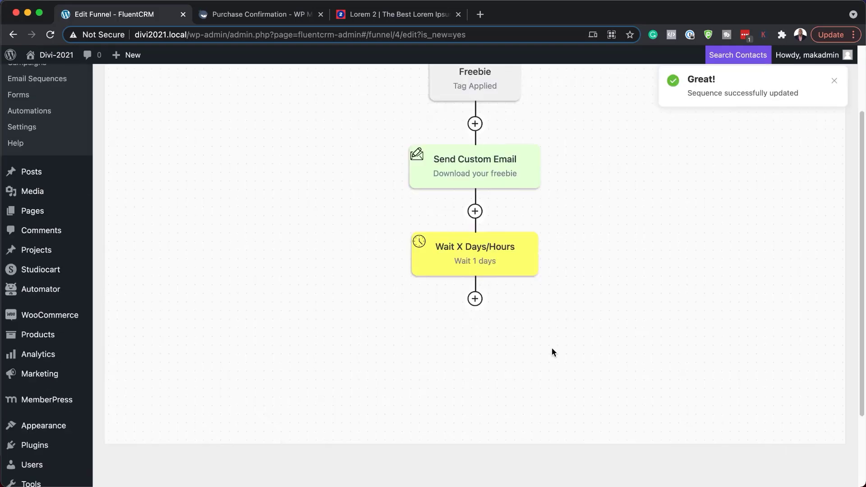
Add a 'Has in Selected tags' conditional step after the wait
{"action": "left_click", "coordinate": [474, 300]}
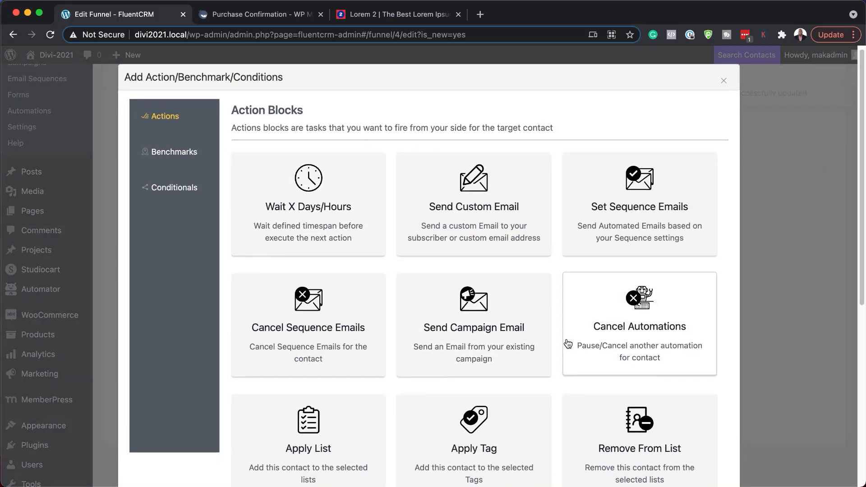
{"action": "scroll", "coordinate": [512, 342], "scroll_direction": "down", "scroll_amount": 2}
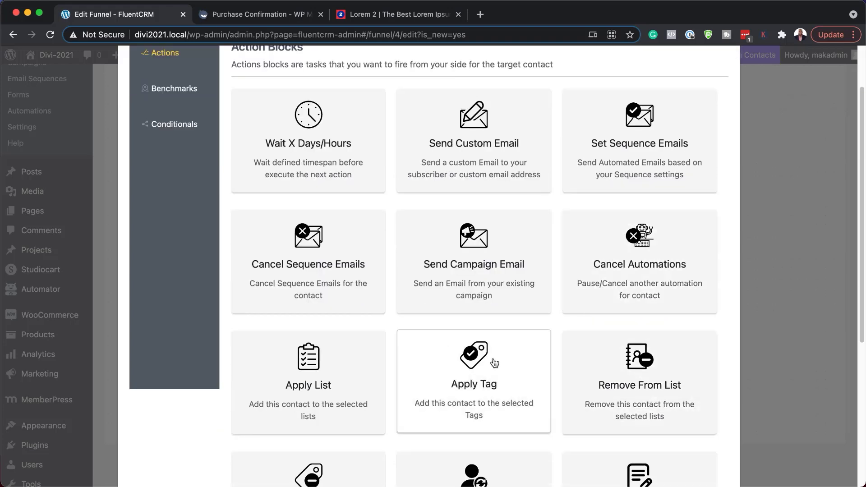
{"action": "scroll", "coordinate": [507, 359], "scroll_direction": "down", "scroll_amount": 3}
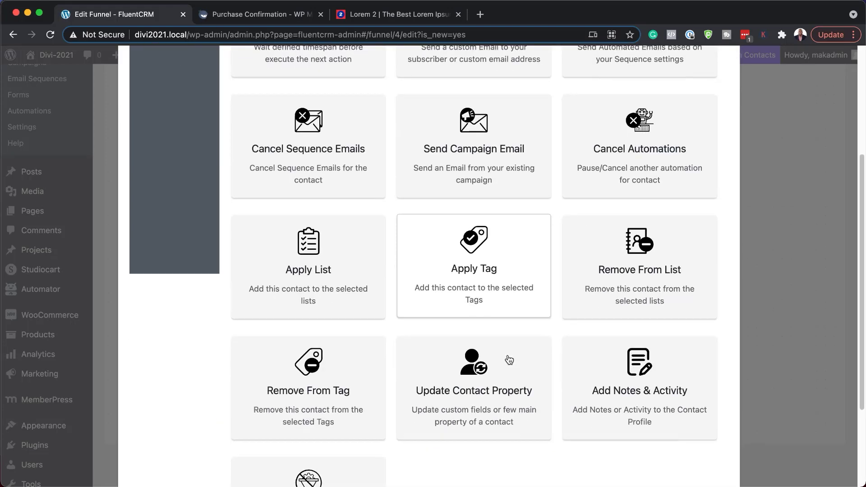
{"action": "scroll", "coordinate": [509, 359], "scroll_direction": "down", "scroll_amount": 1}
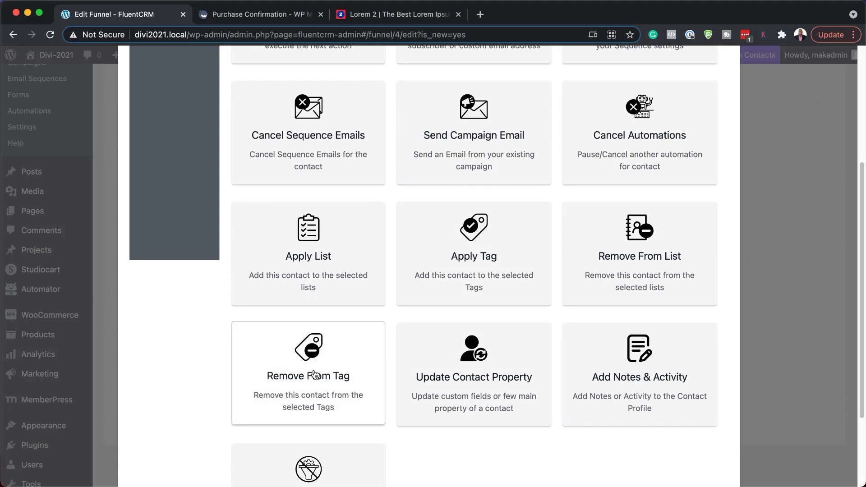
{"action": "scroll", "coordinate": [341, 304], "scroll_direction": "up", "scroll_amount": 1}
{"action": "scroll", "coordinate": [342, 303], "scroll_direction": "up", "scroll_amount": 4}
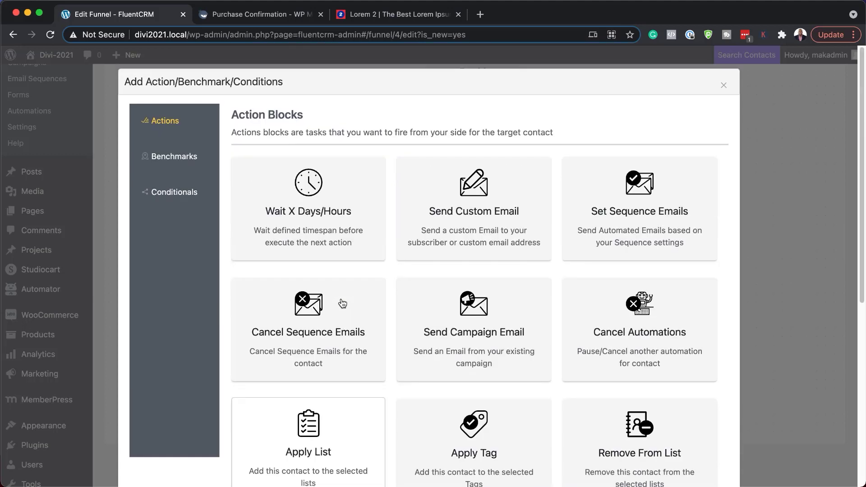
{"action": "left_click", "coordinate": [179, 194]}
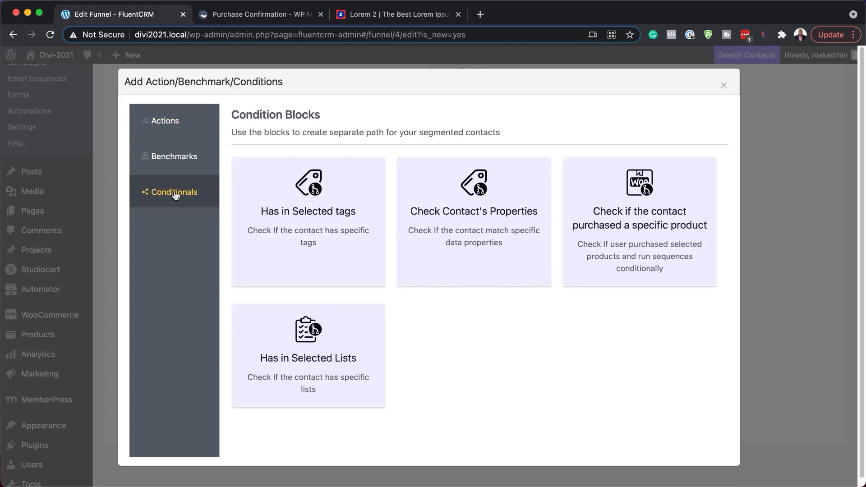
{"action": "left_click", "coordinate": [311, 218]}
Set the condition to check the 'Potential Customer' tag and save it
{"action": "left_click", "coordinate": [231, 225]}
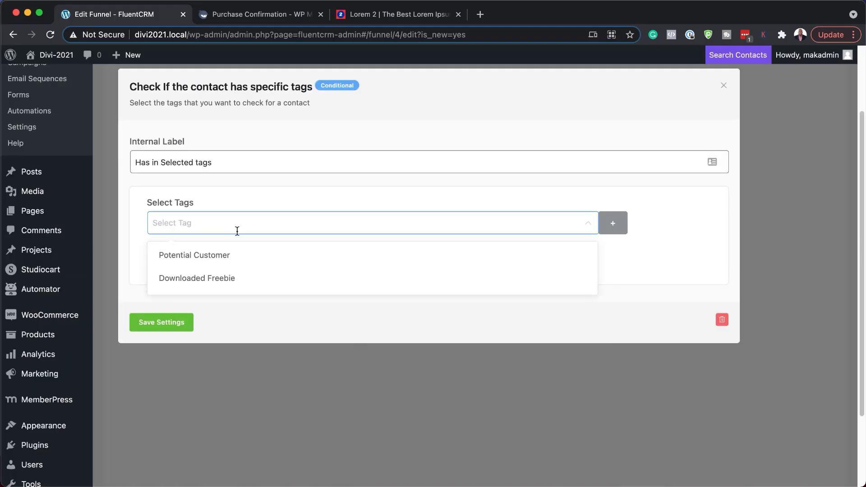
{"action": "left_click", "coordinate": [237, 230]}
{"action": "left_click", "coordinate": [197, 222]}
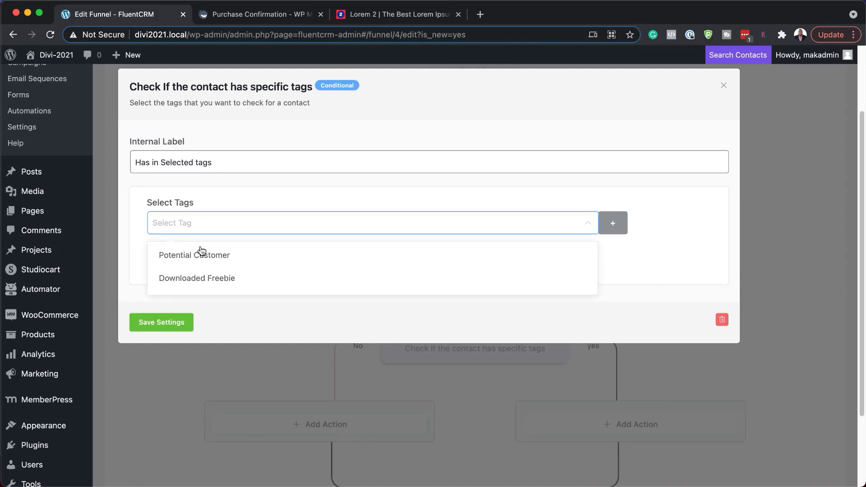
{"action": "left_click", "coordinate": [199, 254]}
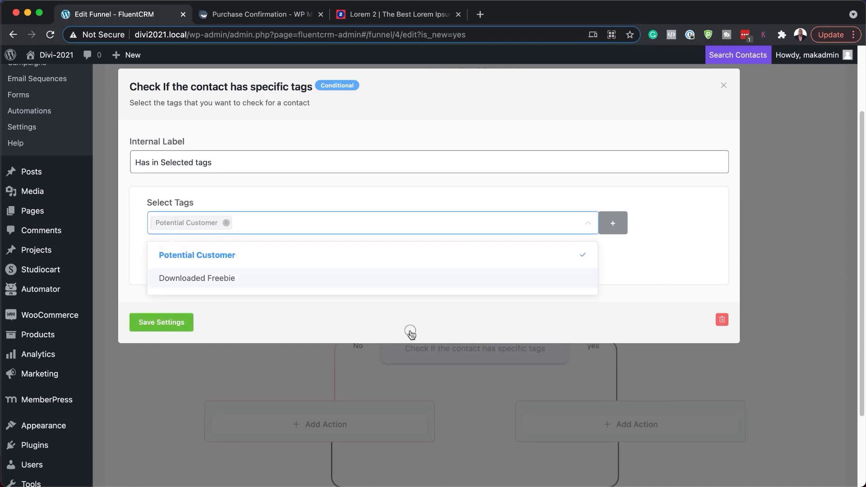
{"action": "left_click", "coordinate": [182, 323]}
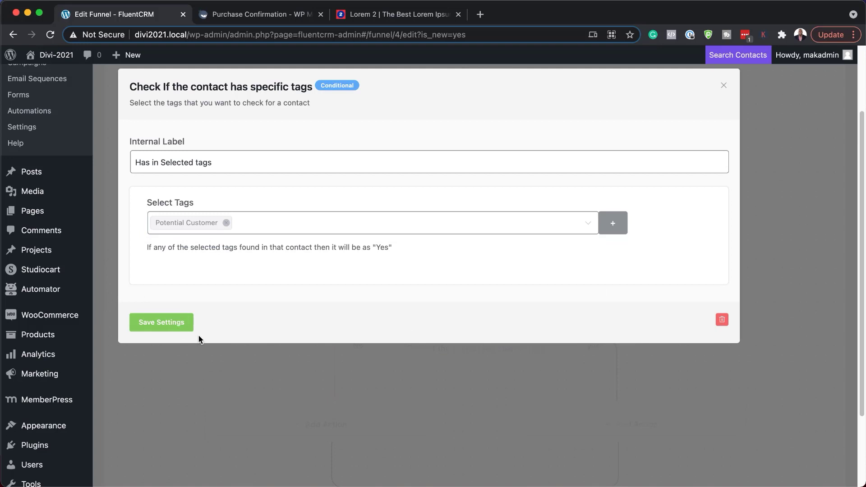
{"action": "scroll", "coordinate": [278, 329], "scroll_direction": "down", "scroll_amount": 3}
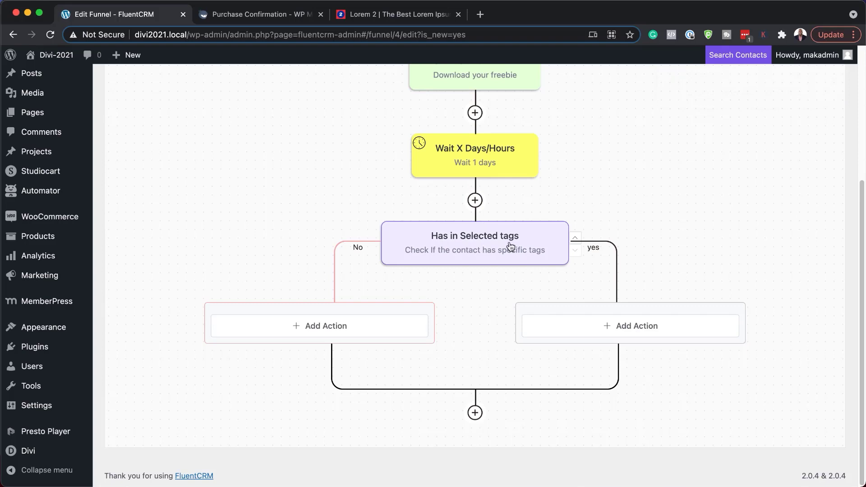
Add 'End This Funnel Here' to the Yes branch and leave the No branch empty
{"action": "left_click", "coordinate": [469, 238]}
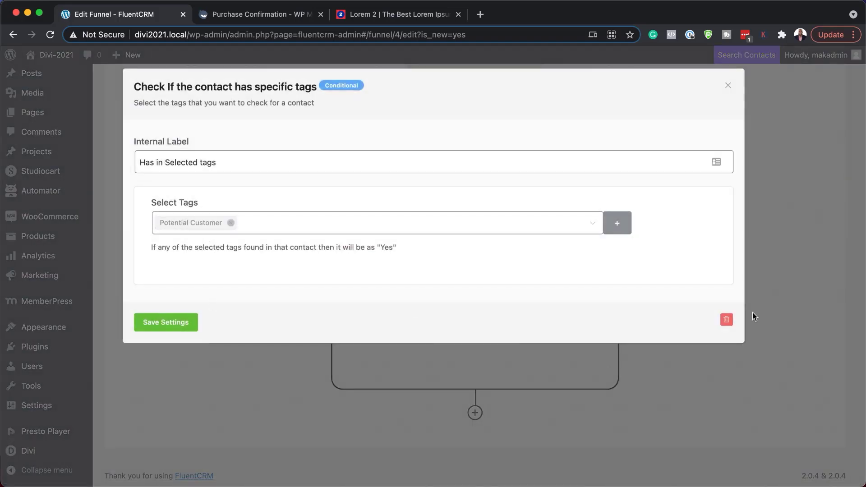
{"action": "left_click", "coordinate": [728, 86]}
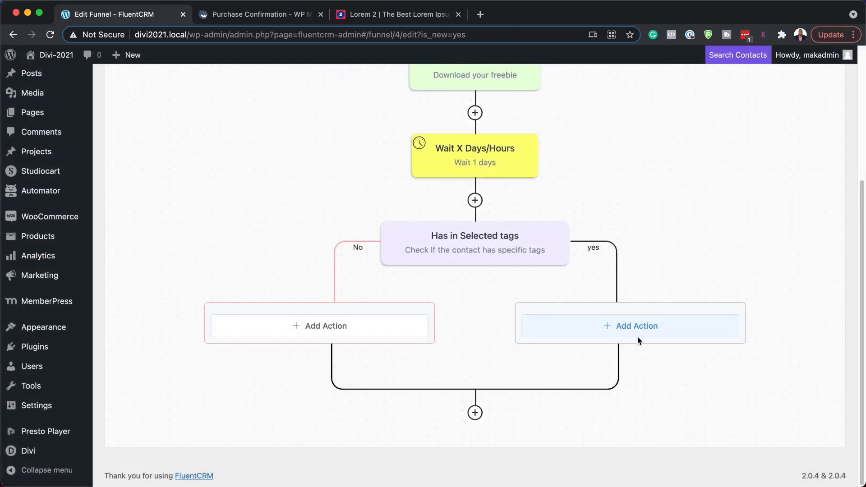
{"action": "left_click", "coordinate": [627, 328]}
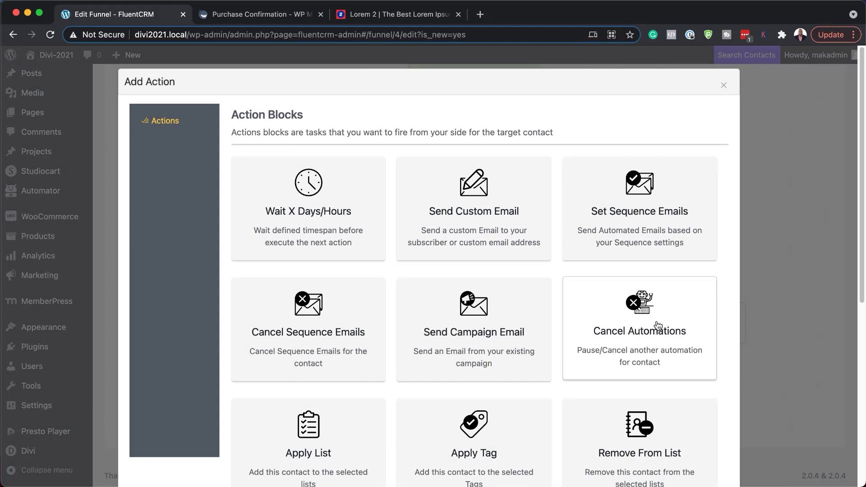
{"action": "scroll", "coordinate": [415, 359], "scroll_direction": "down", "scroll_amount": 7}
{"action": "left_click", "coordinate": [328, 376]}
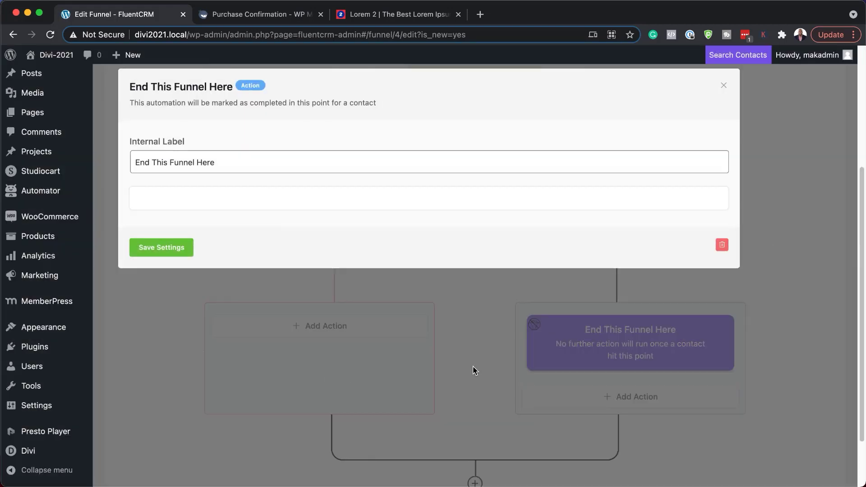
{"action": "left_click", "coordinate": [162, 247]}
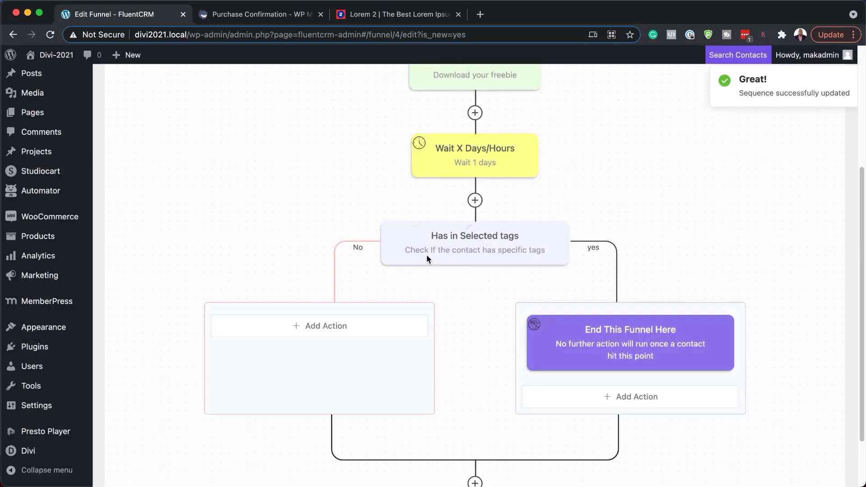
{"action": "left_click", "coordinate": [311, 329]}
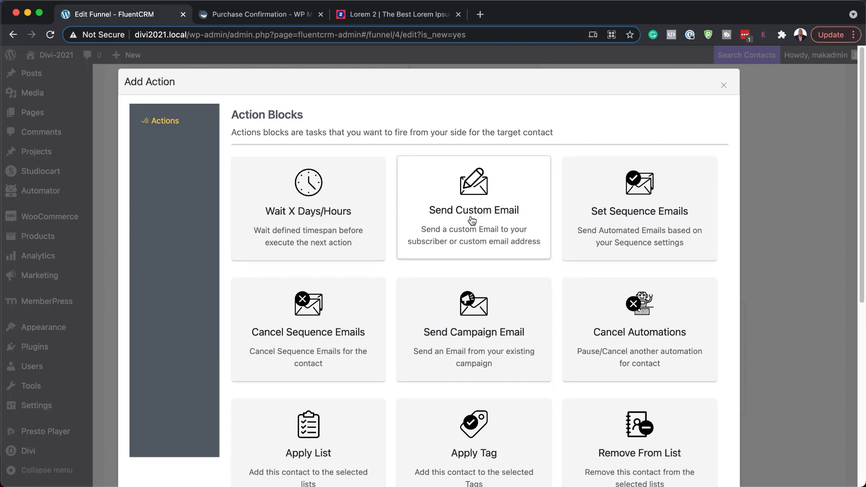
{"action": "left_click", "coordinate": [724, 85]}
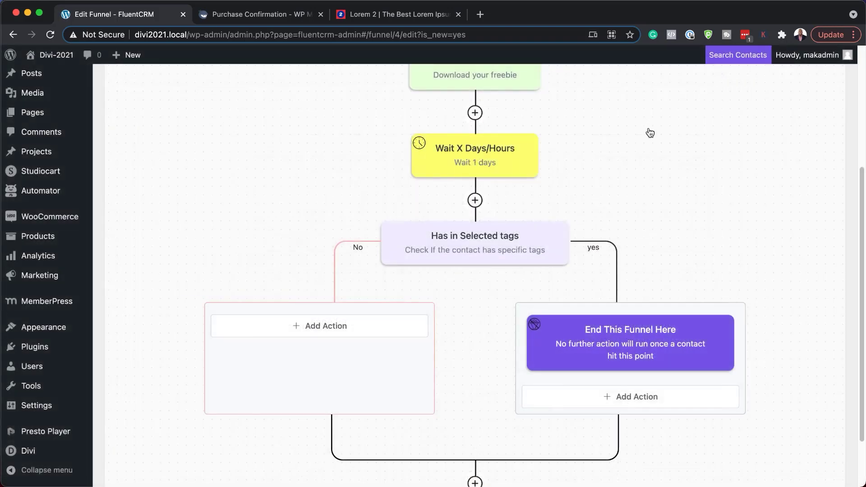
Switch the Freebie funnel's status to published and enable the Stats display
{"action": "scroll", "coordinate": [291, 366], "scroll_direction": "down", "scroll_amount": 3}
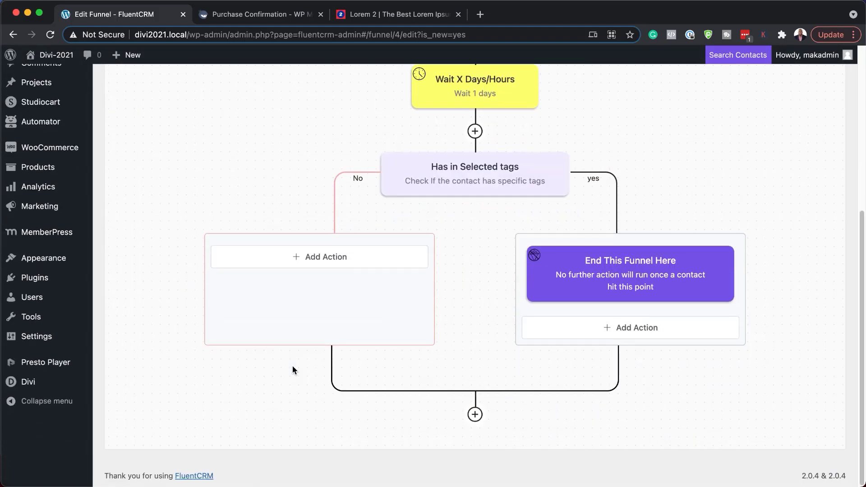
{"action": "scroll", "coordinate": [427, 332], "scroll_direction": "up", "scroll_amount": 7}
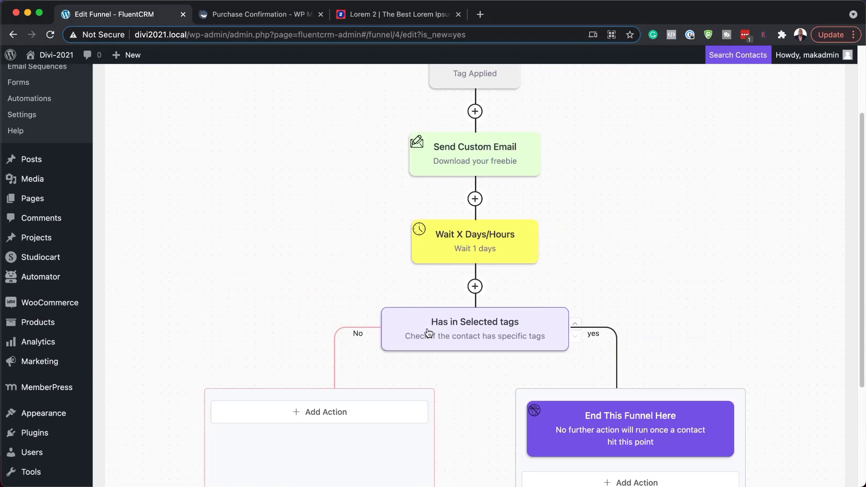
{"action": "scroll", "coordinate": [428, 332], "scroll_direction": "up", "scroll_amount": 5}
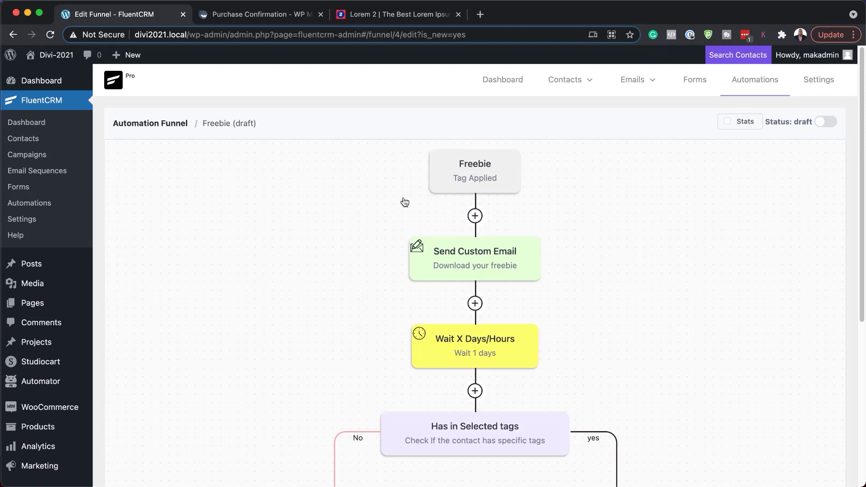
{"action": "left_click", "coordinate": [829, 125]}
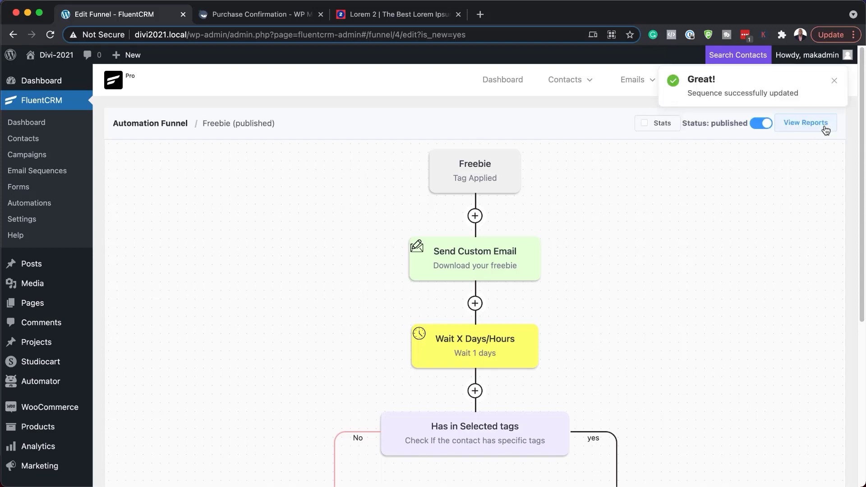
{"action": "left_click", "coordinate": [644, 123]}
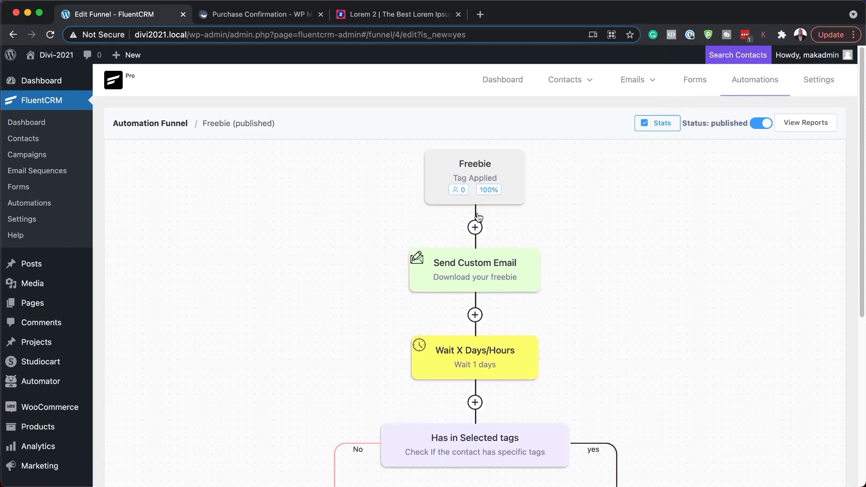
Open the funnel reports, then view the Step Report and Emails Analytics tabs
{"action": "left_click", "coordinate": [807, 128]}
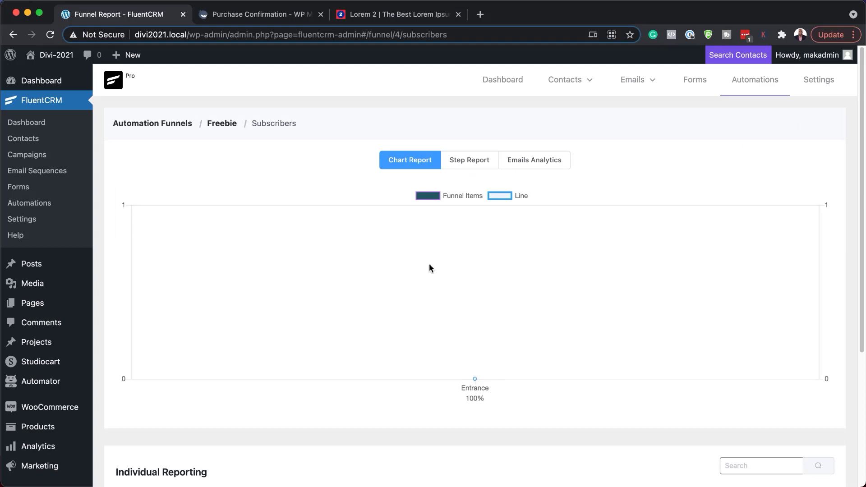
{"action": "scroll", "coordinate": [514, 288], "scroll_direction": "down", "scroll_amount": 5}
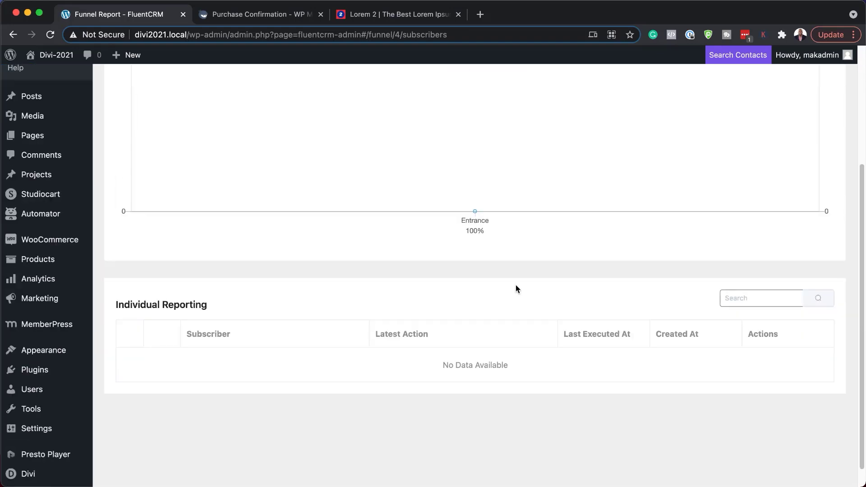
{"action": "scroll", "coordinate": [489, 310], "scroll_direction": "up", "scroll_amount": 5}
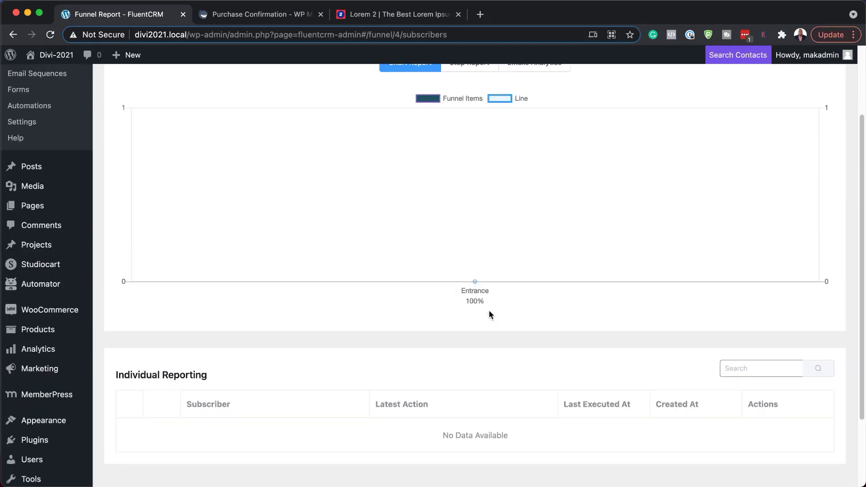
{"action": "left_click", "coordinate": [469, 160]}
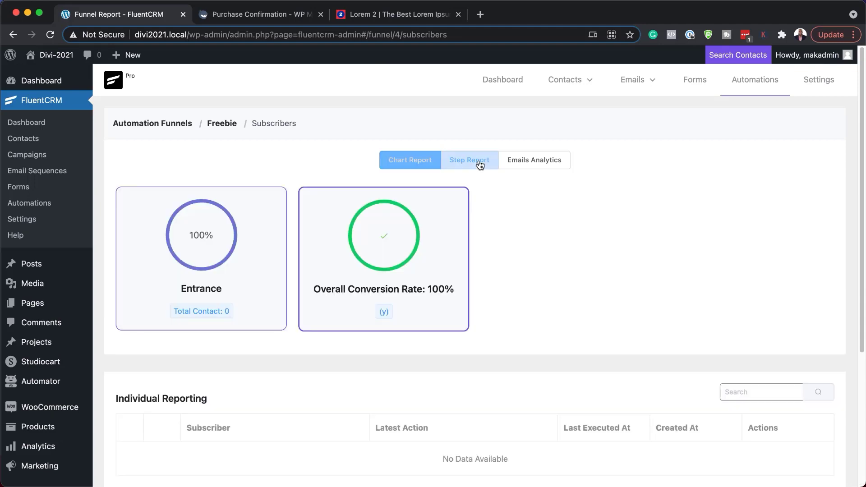
{"action": "left_click", "coordinate": [557, 164]}
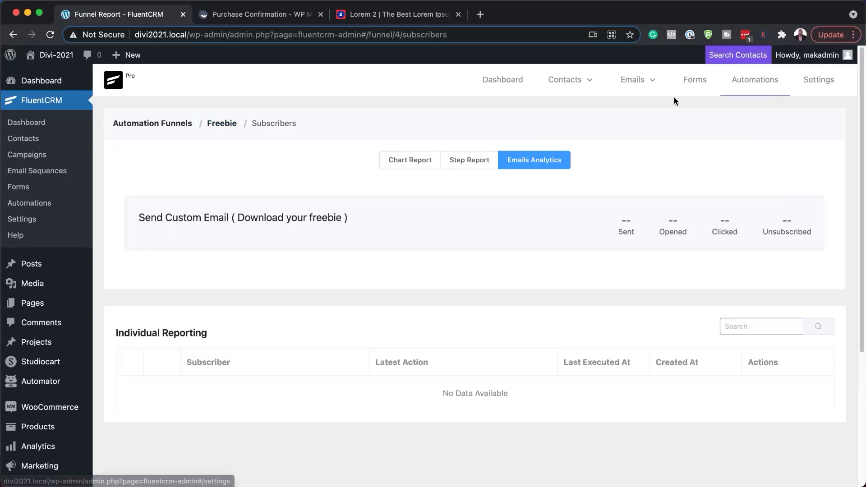
Open the Forms page and activate the Fluent Forms integration
{"action": "left_click", "coordinate": [683, 82]}
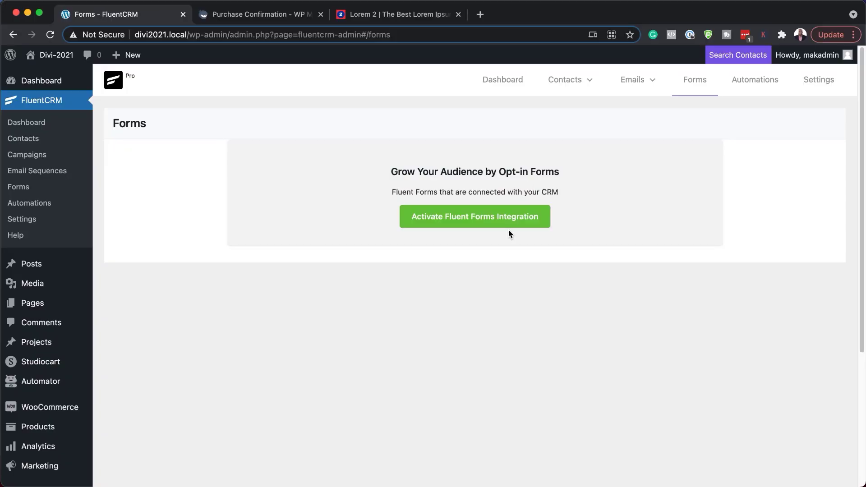
{"action": "left_click", "coordinate": [485, 220]}
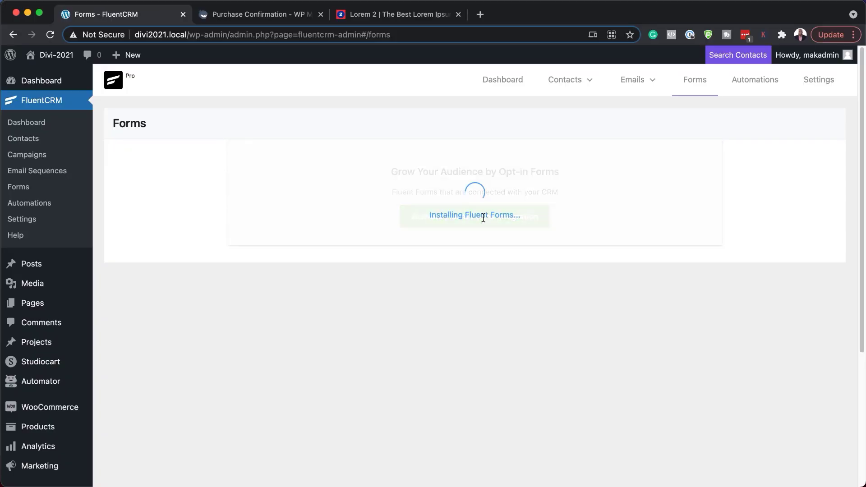